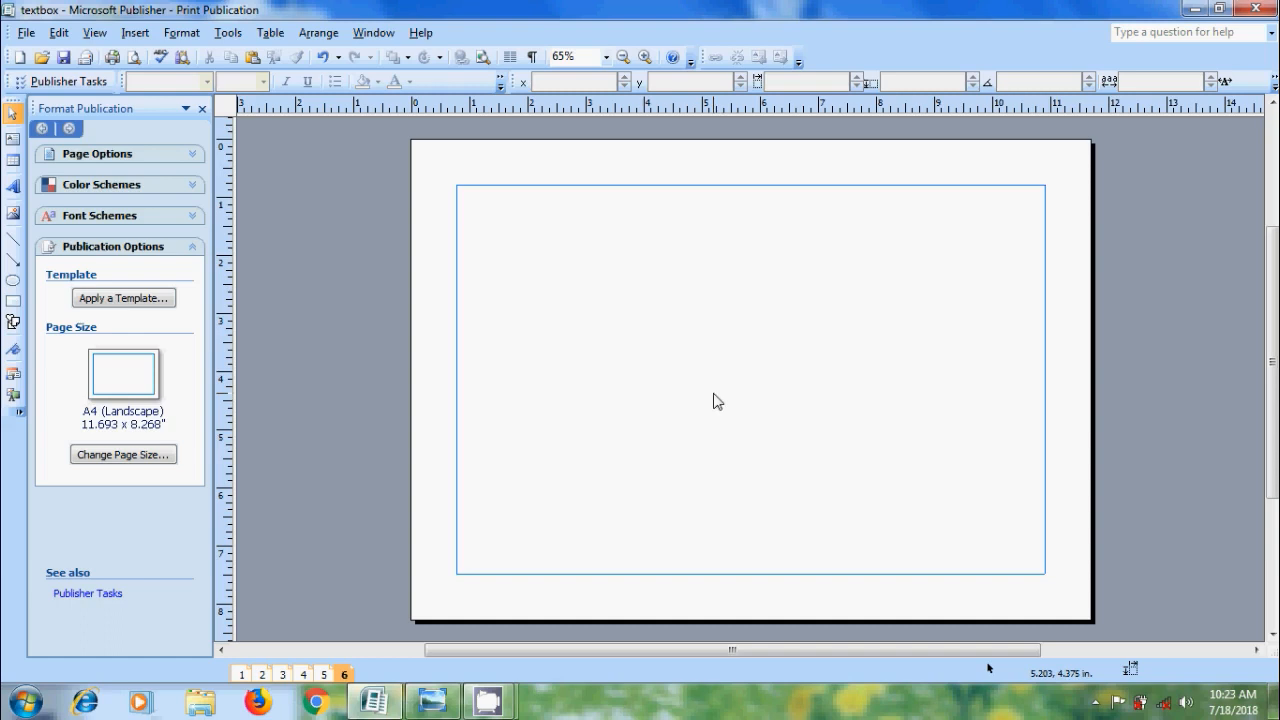
Set the page's layout grid guides to 3 columns.
left_click(318, 33)
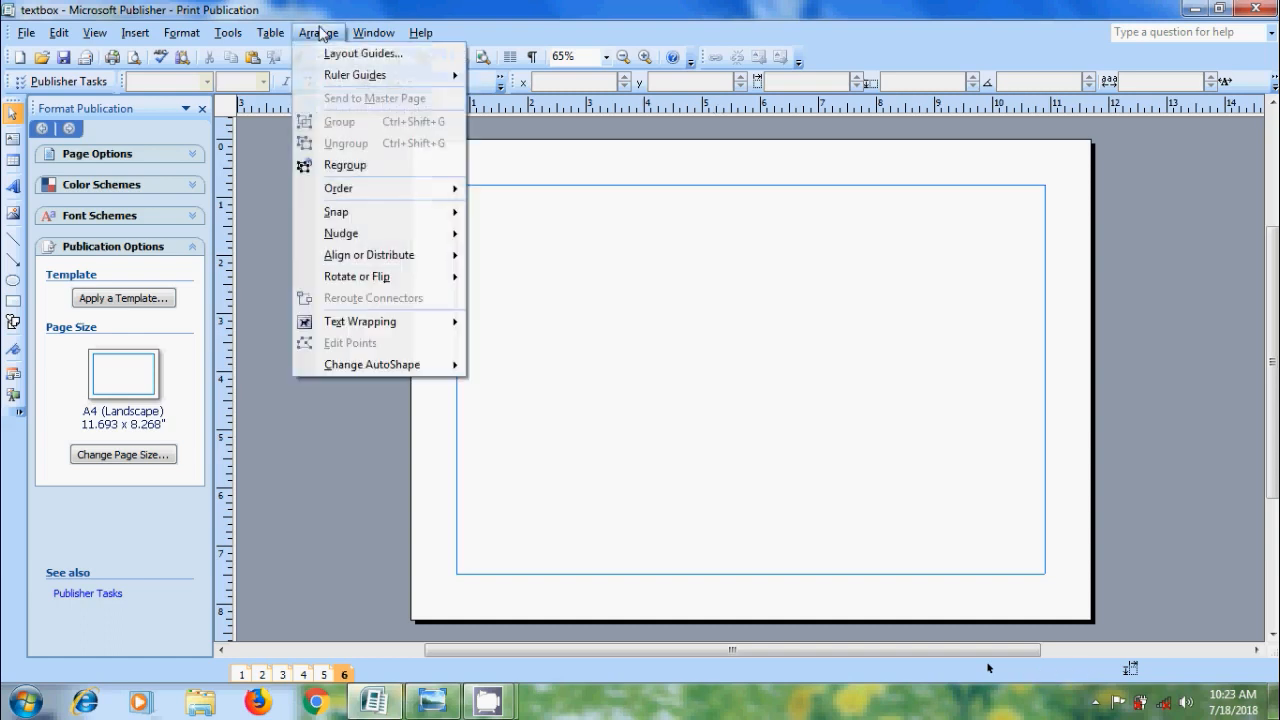
left_click(345, 54)
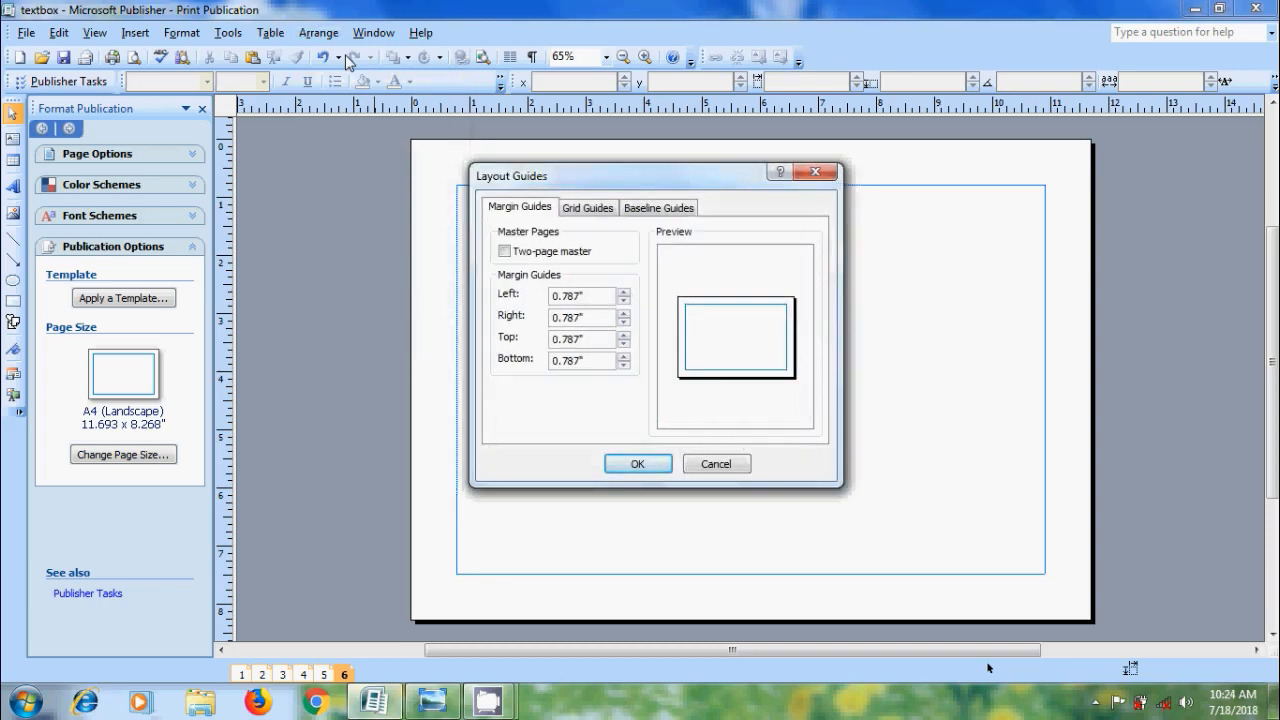
left_click(592, 208)
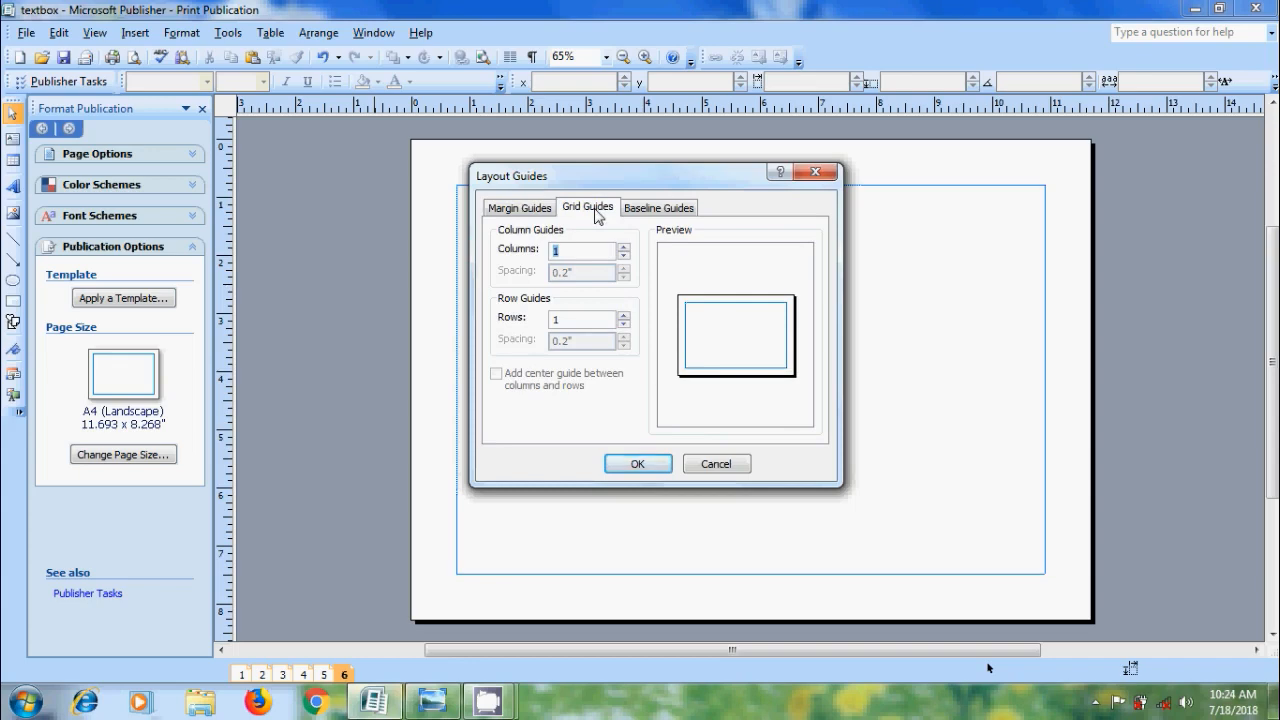
left_click(623, 246)
left_click(623, 246)
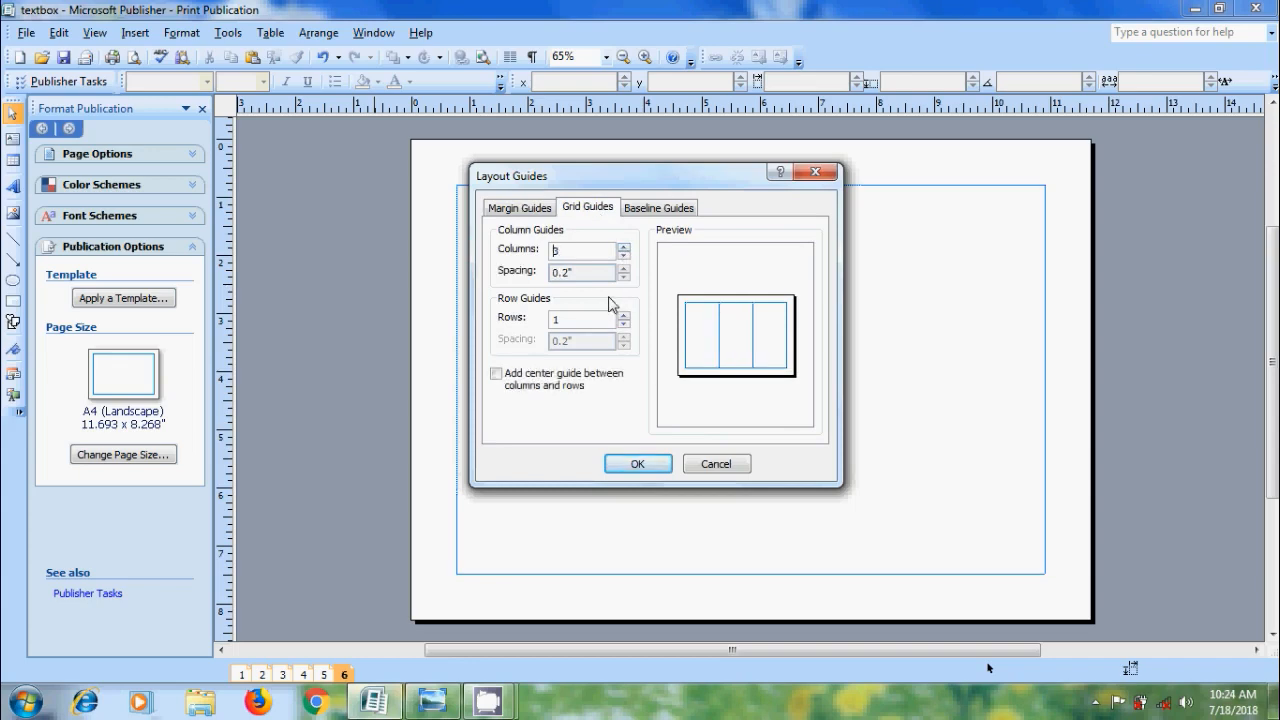
left_click(660, 463)
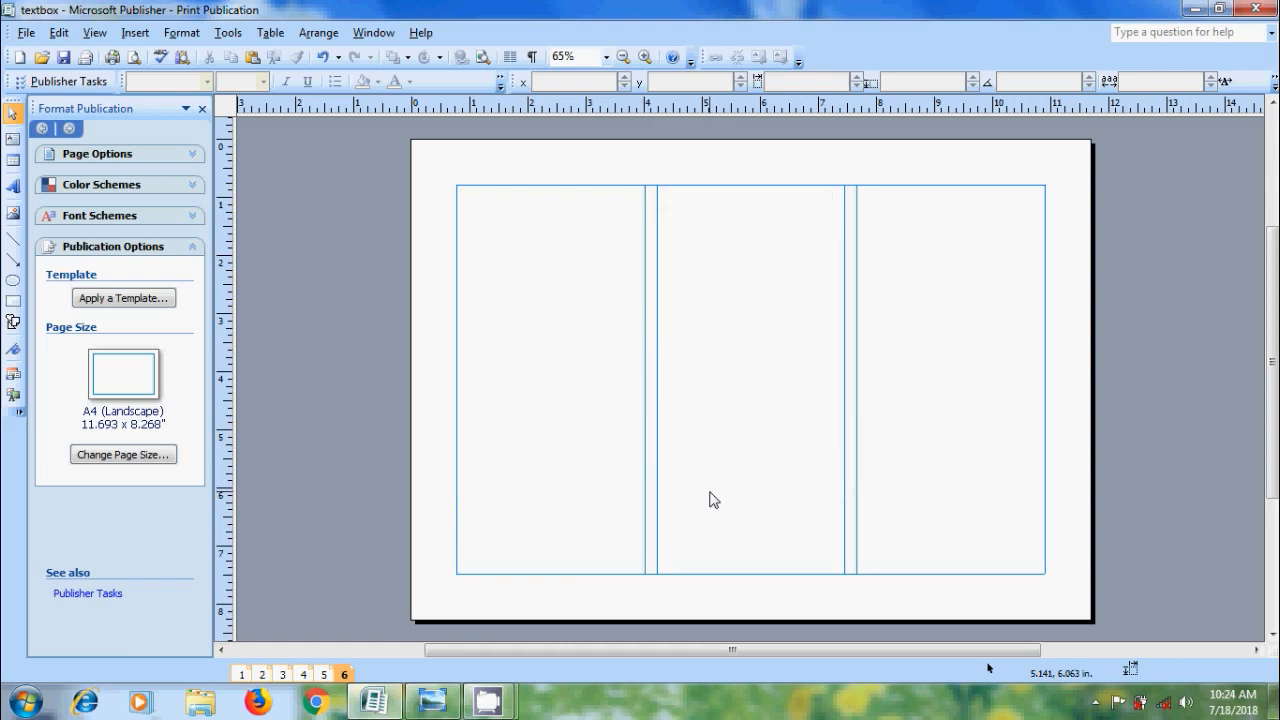
Draw a text box about 3.24 x 3.34 in at the top of the first column and place a copy in the middle column.
left_click(12, 142)
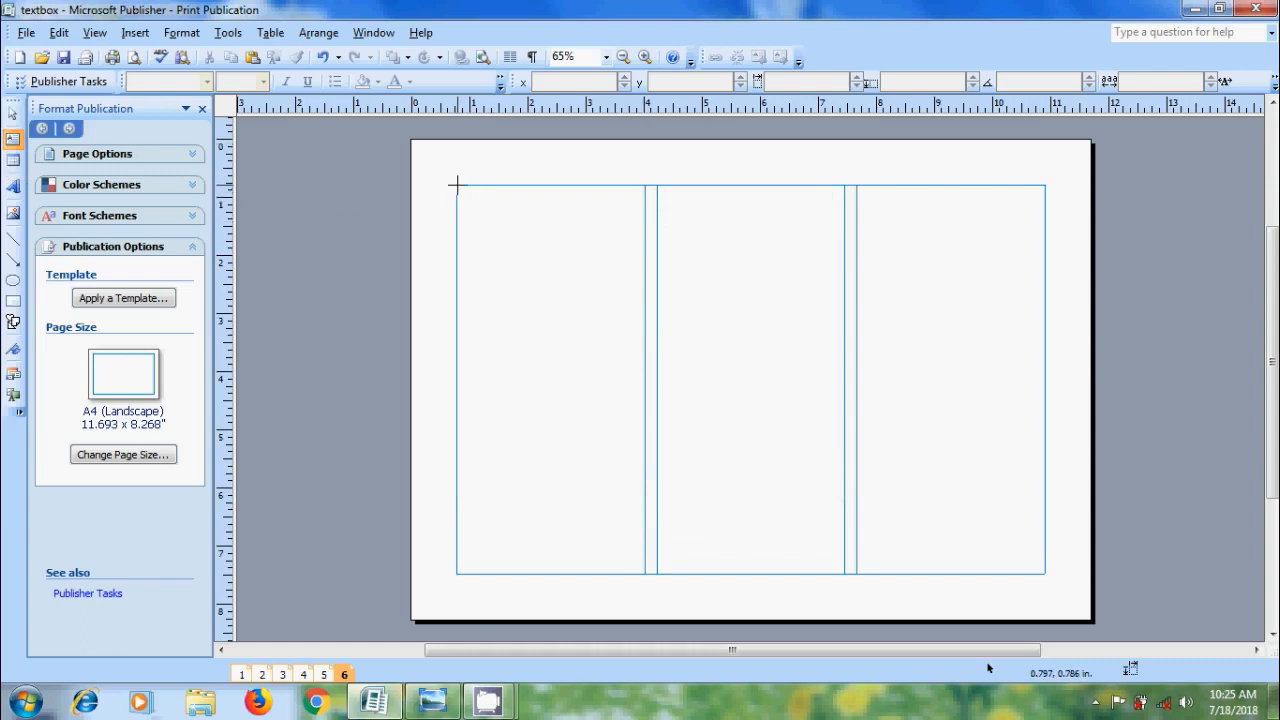
left_click_drag(456, 184, 641, 381)
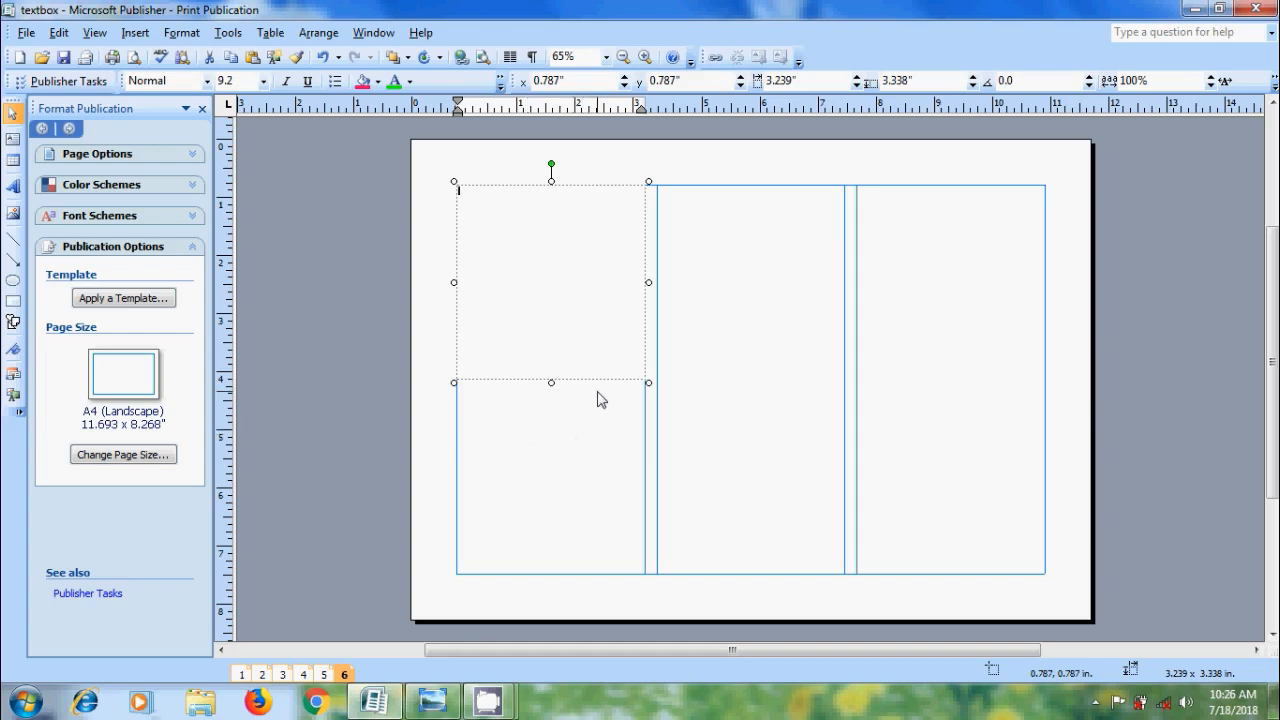
left_click(59, 32)
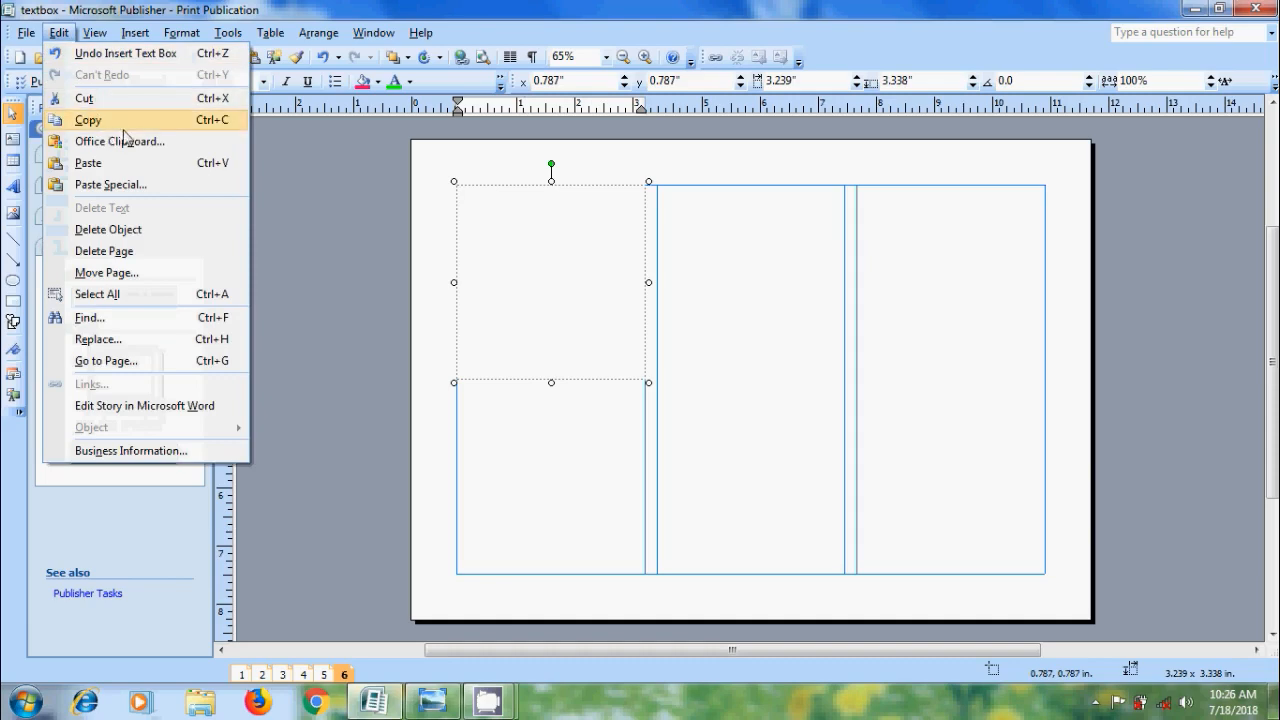
left_click(124, 135)
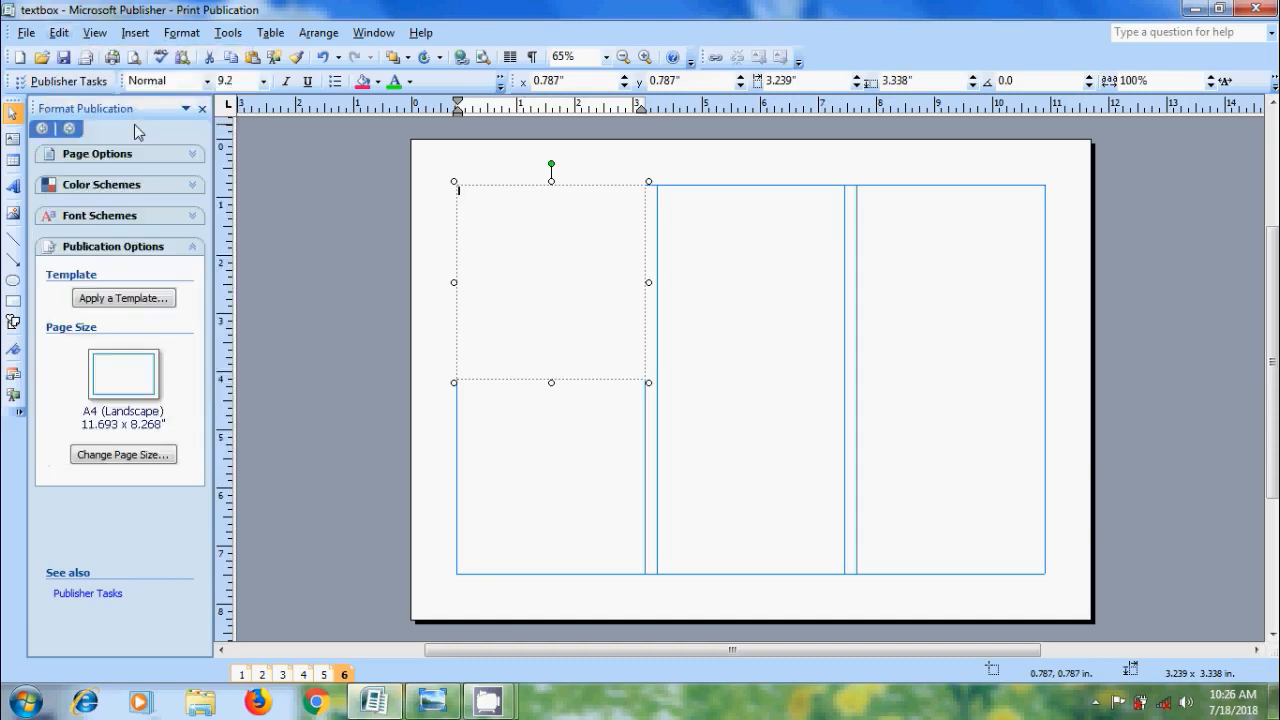
left_click(59, 33)
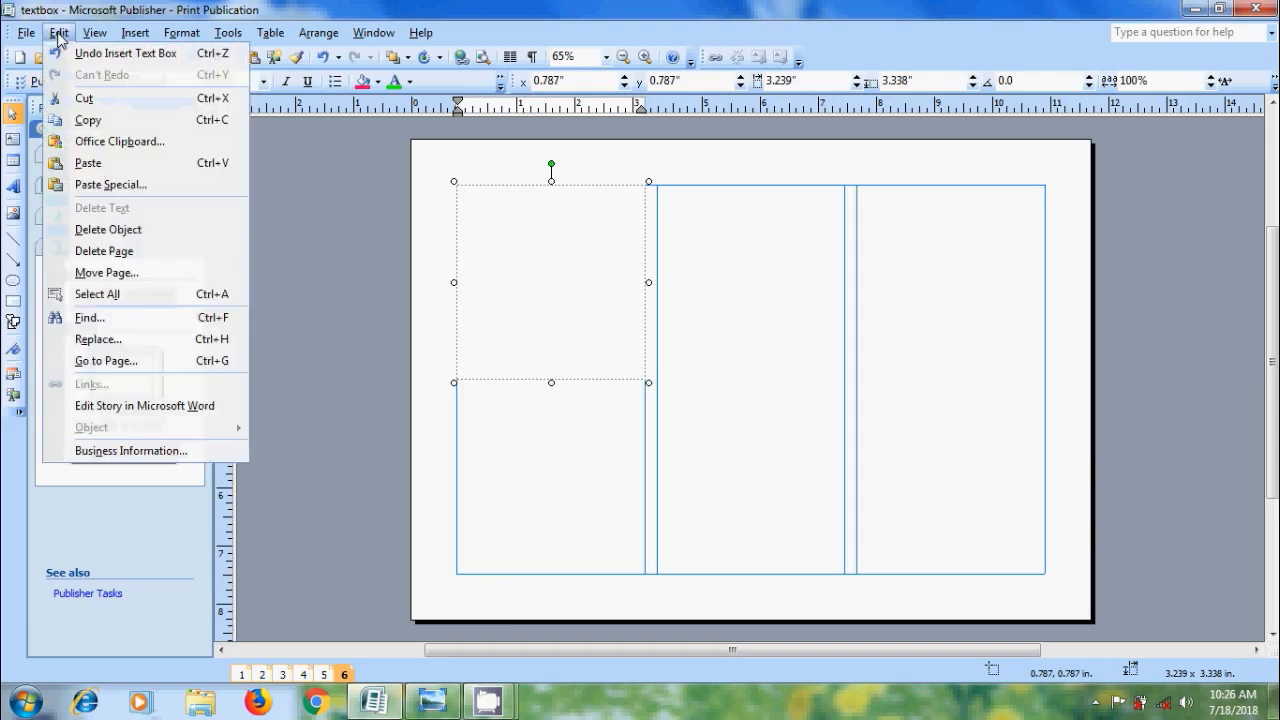
left_click(143, 163)
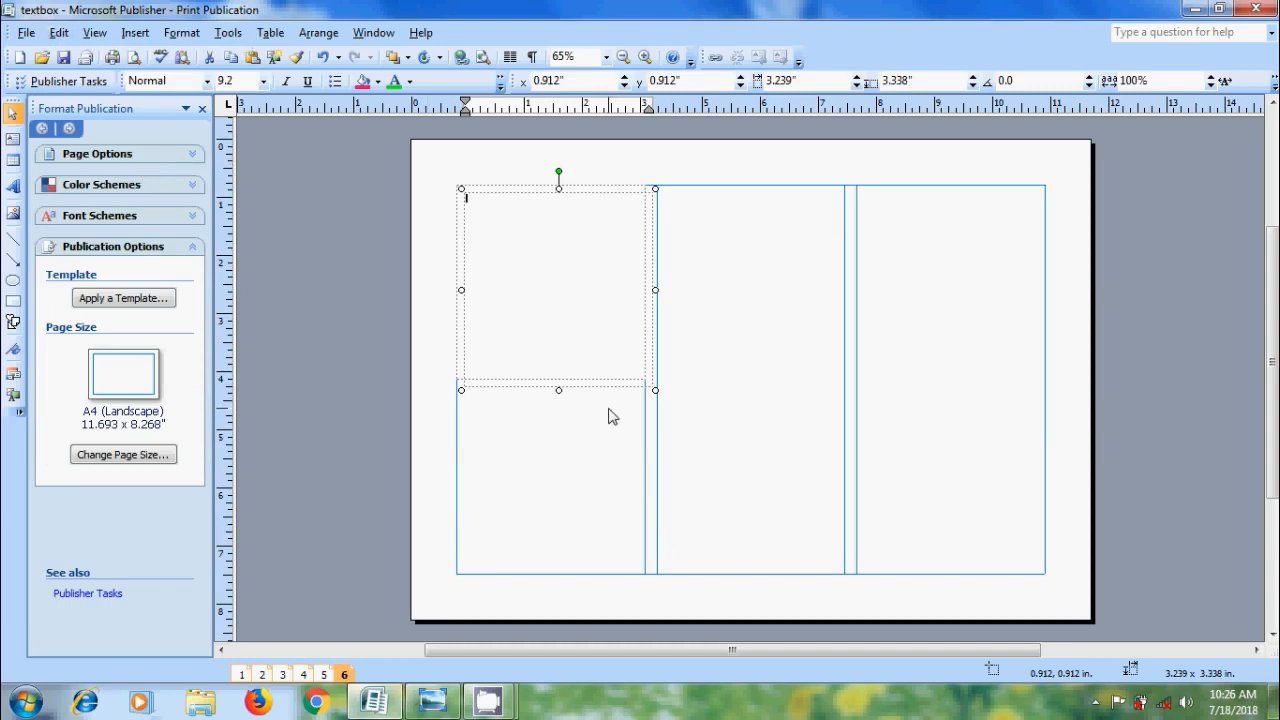
left_click_drag(603, 391, 791, 384)
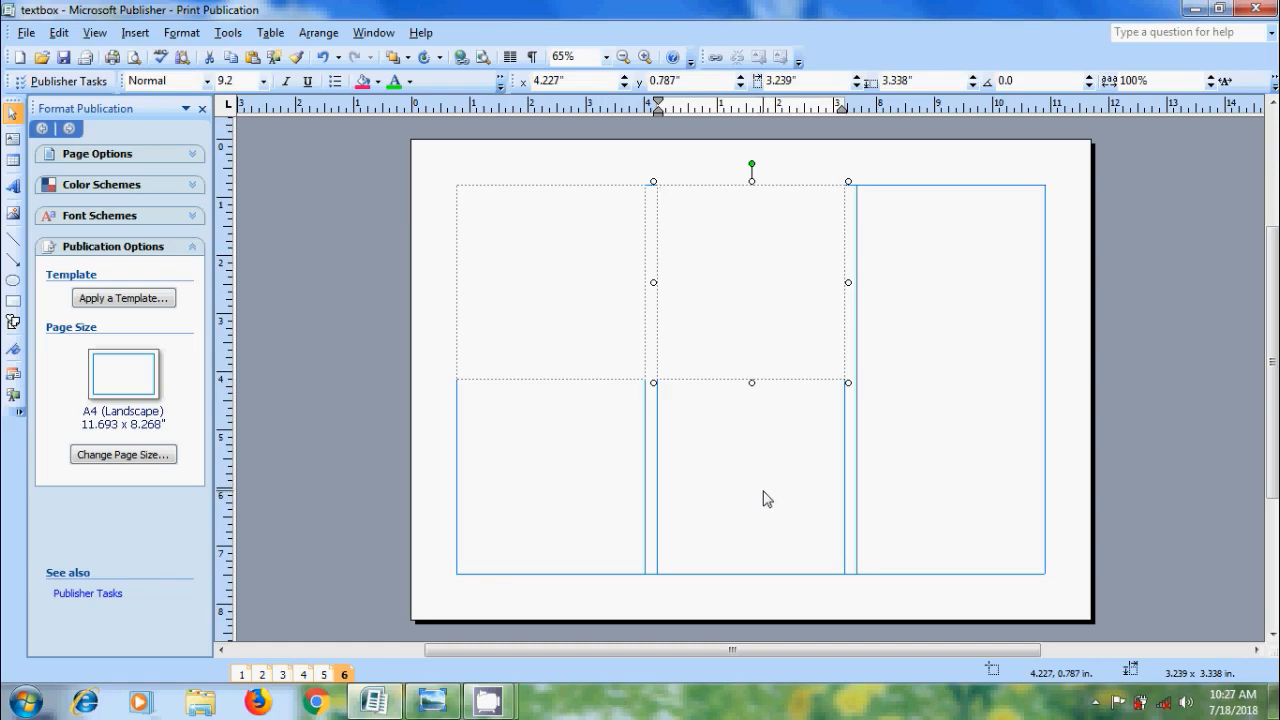
Paste another copy of the text box and align it at the top of the third column.
left_click(70, 40)
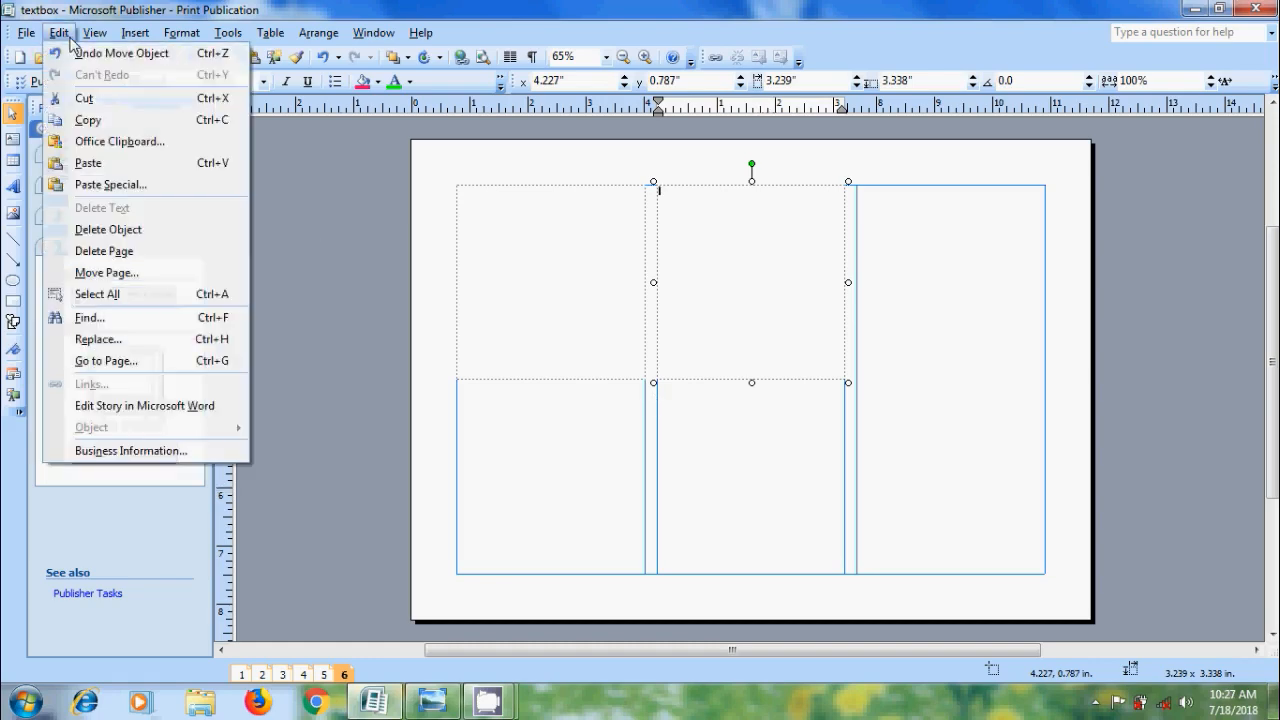
left_click(62, 34)
left_click(60, 33)
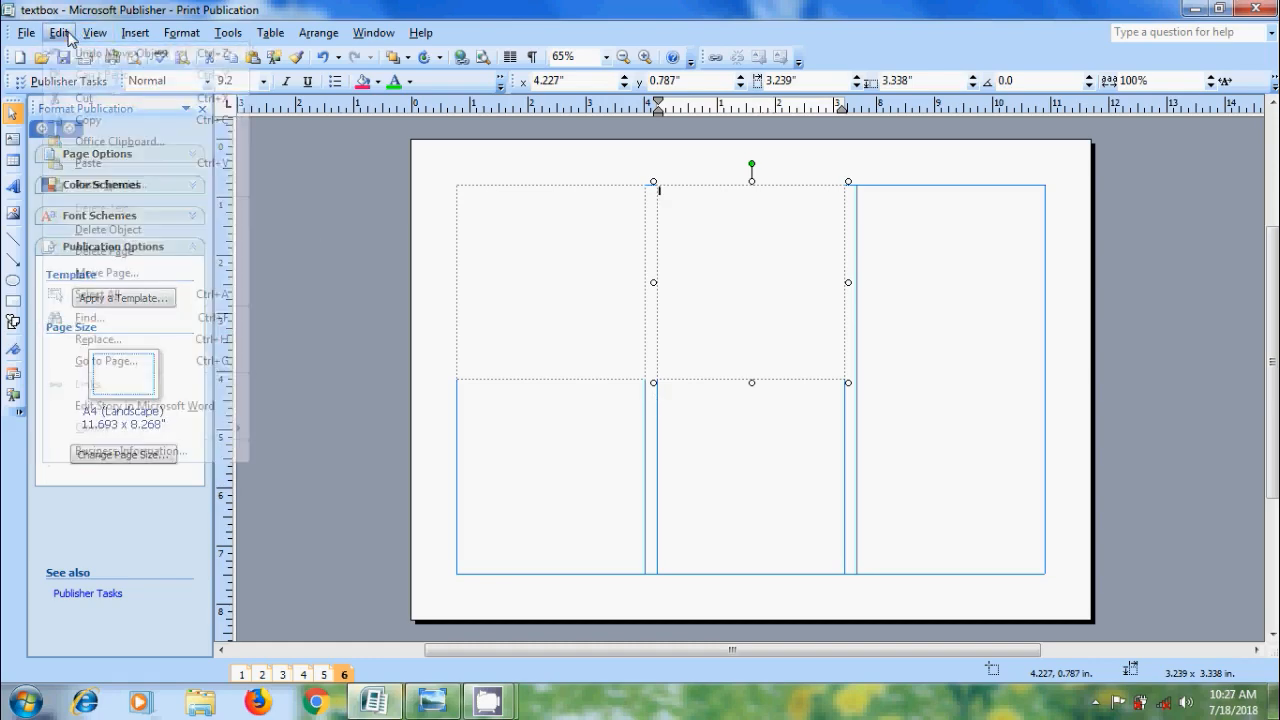
left_click(137, 166)
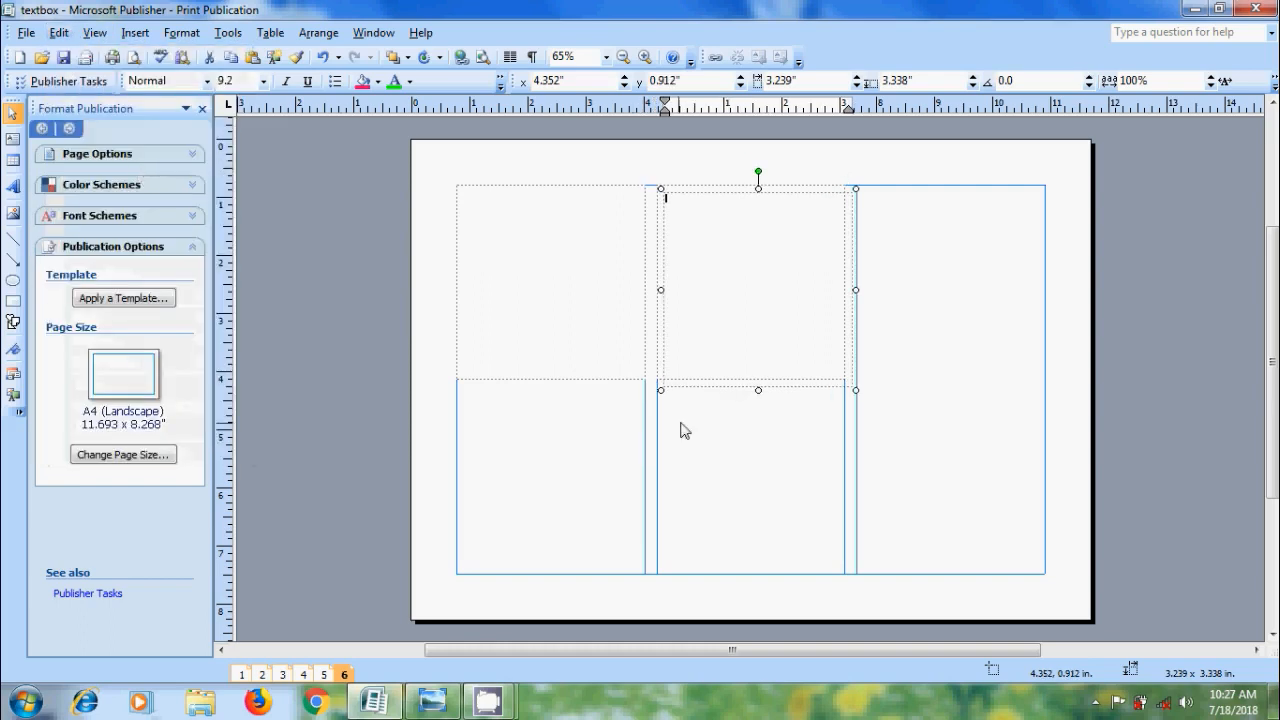
left_click_drag(820, 389, 1009, 381)
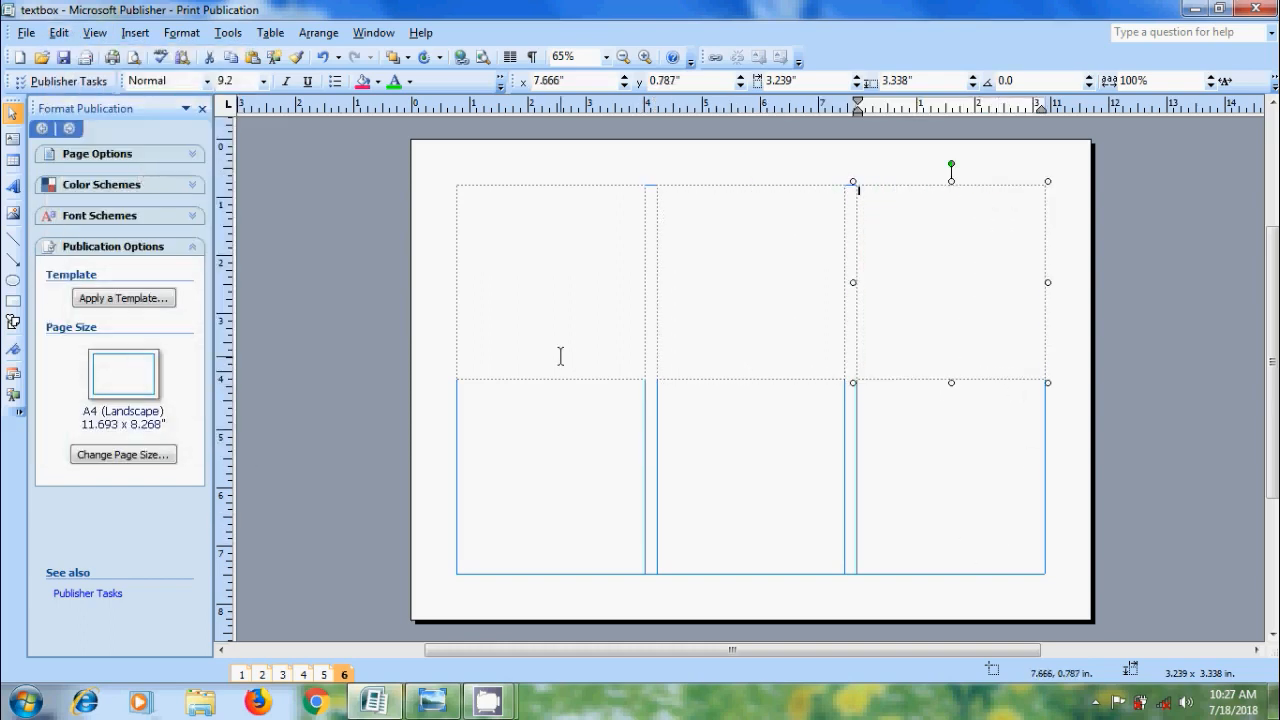
Set the page's layout grid guides back to 1 column.
left_click(484, 220)
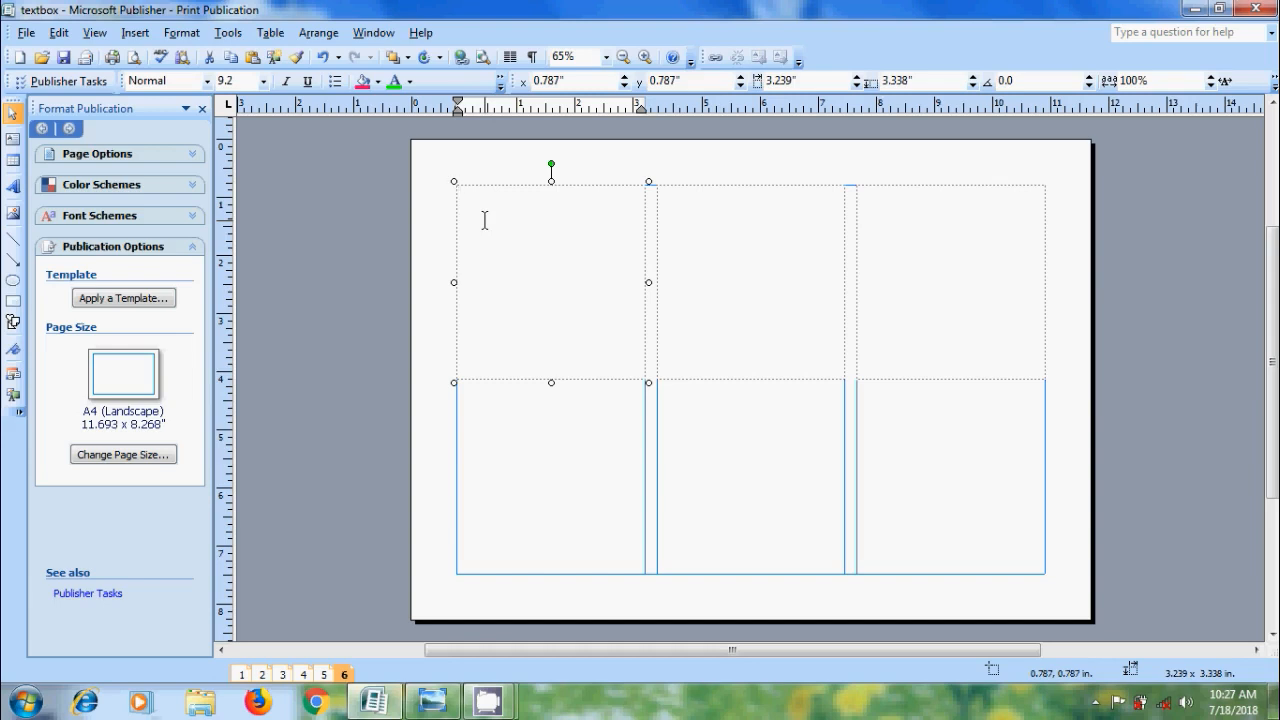
left_click(318, 32)
left_click(388, 54)
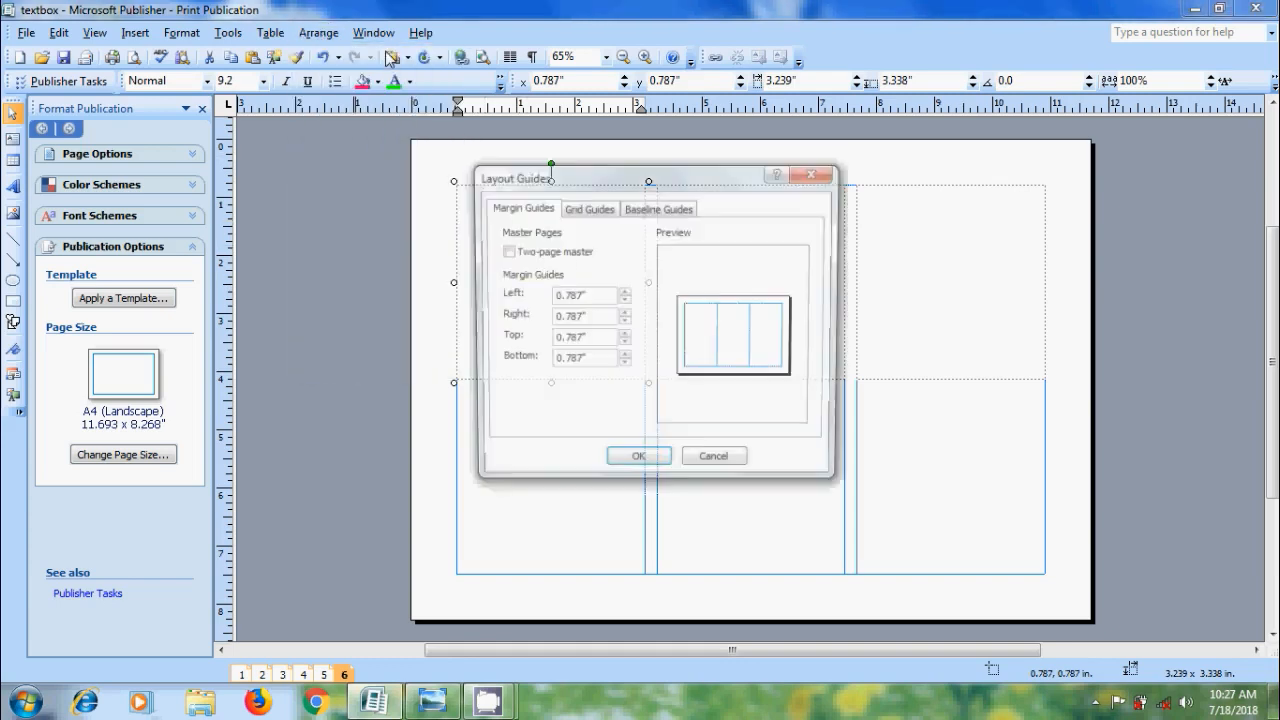
left_click(599, 213)
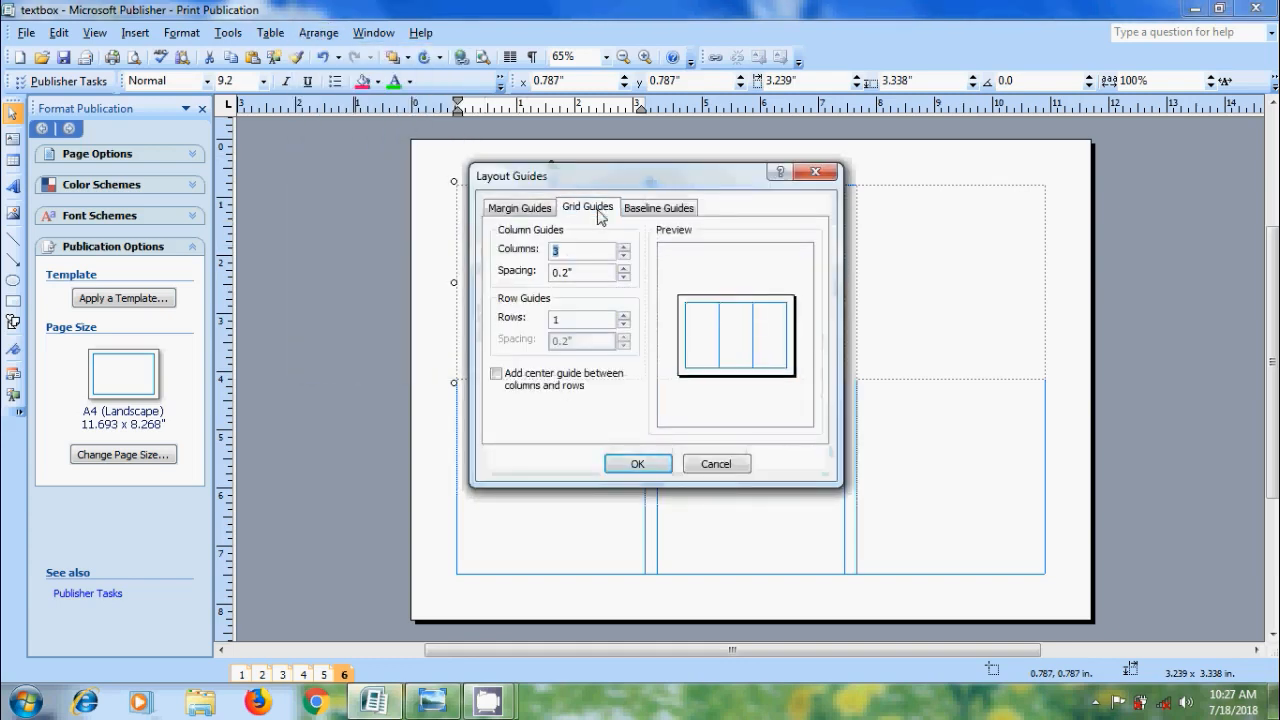
left_click(623, 255)
left_click(623, 255)
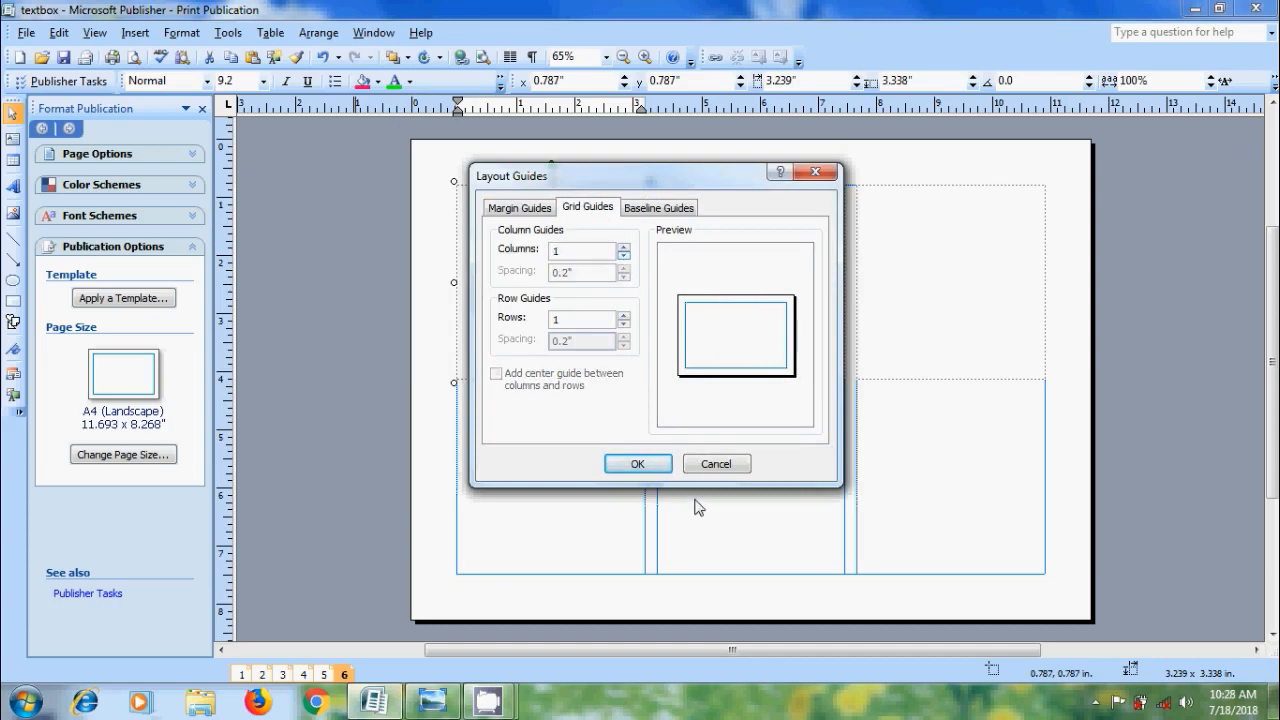
left_click(660, 468)
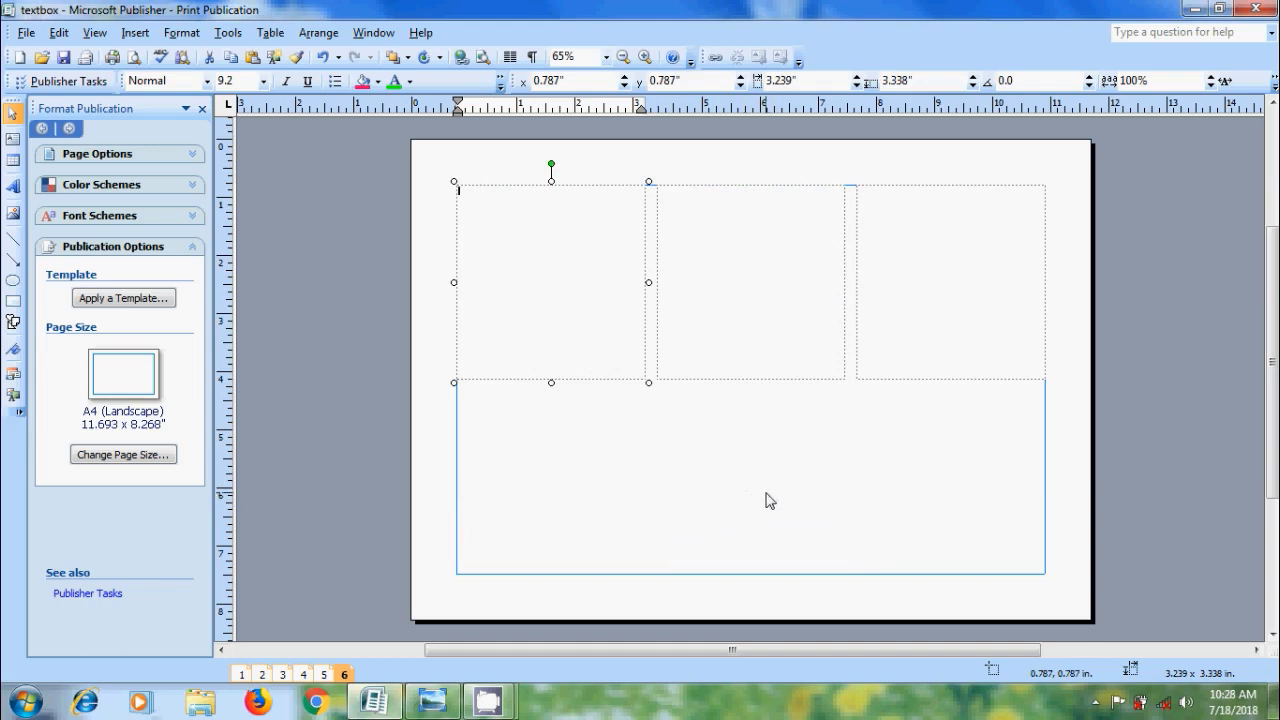
Draw a wide text box about 7.63 x 2.13 in below the three upper text boxes.
left_click(13, 138)
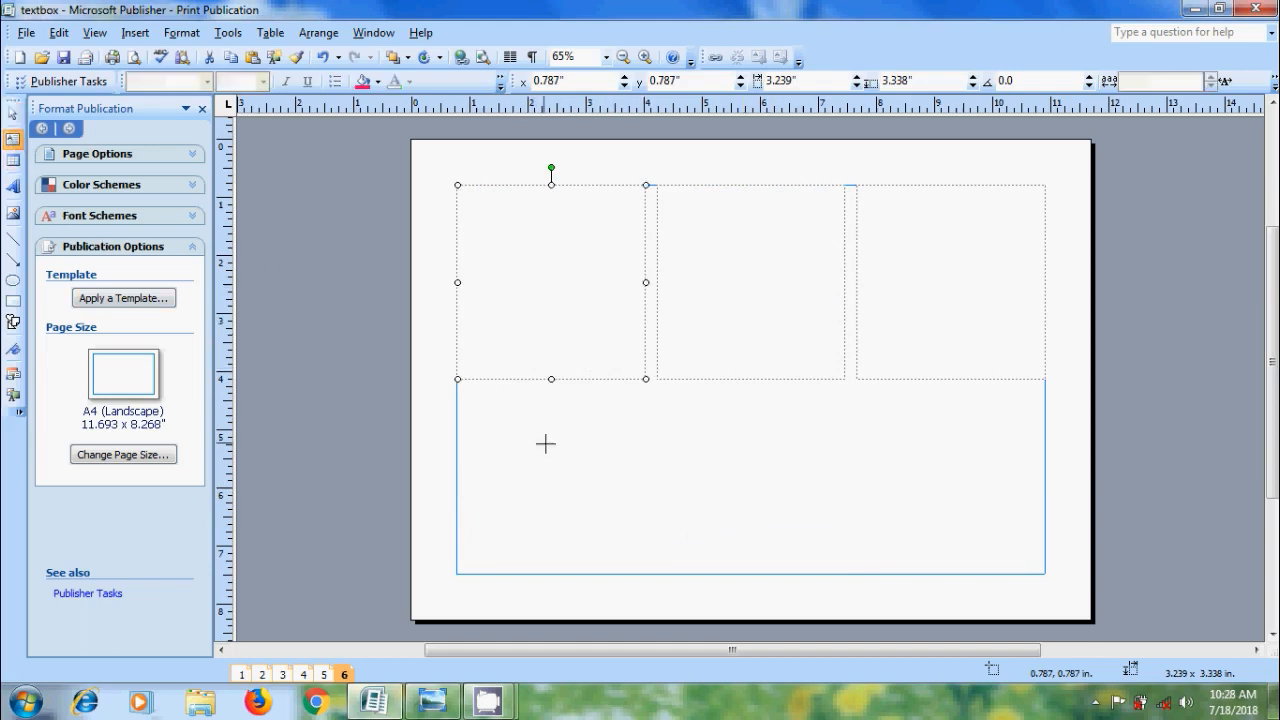
left_click_drag(478, 417, 922, 542)
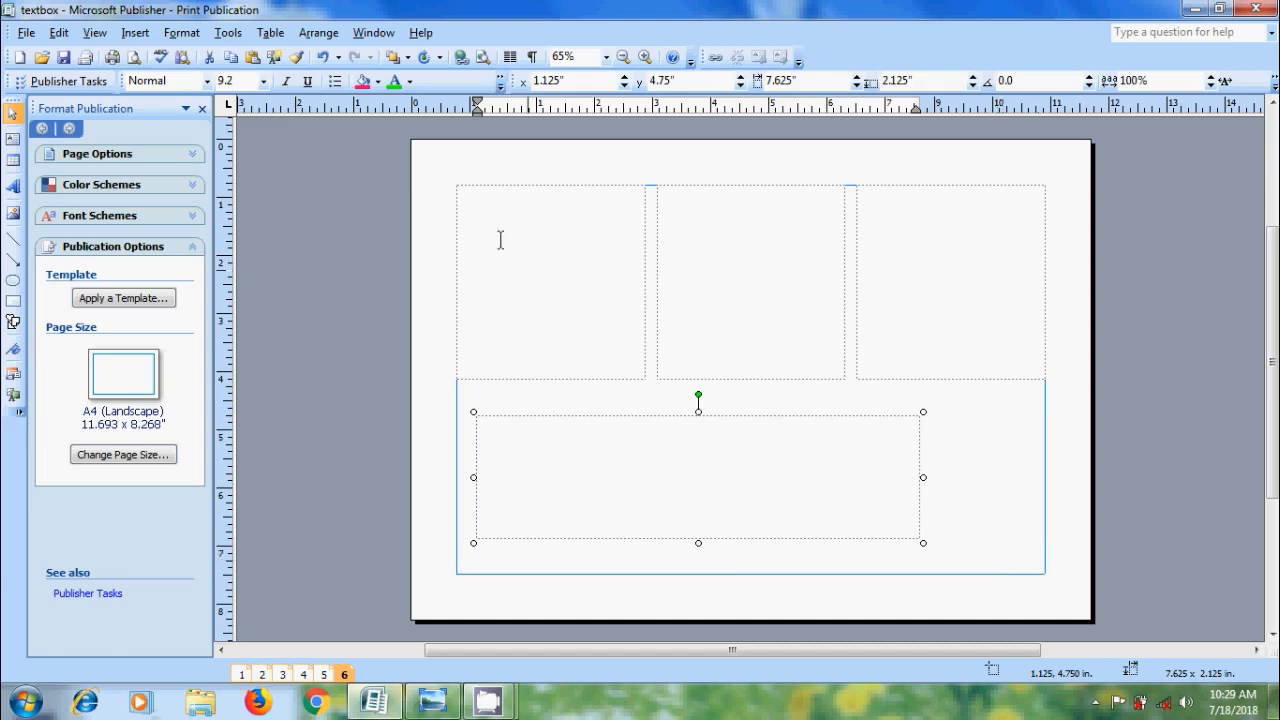
Format the wide lower text box to split its text into 4 columns.
left_click(181, 34)
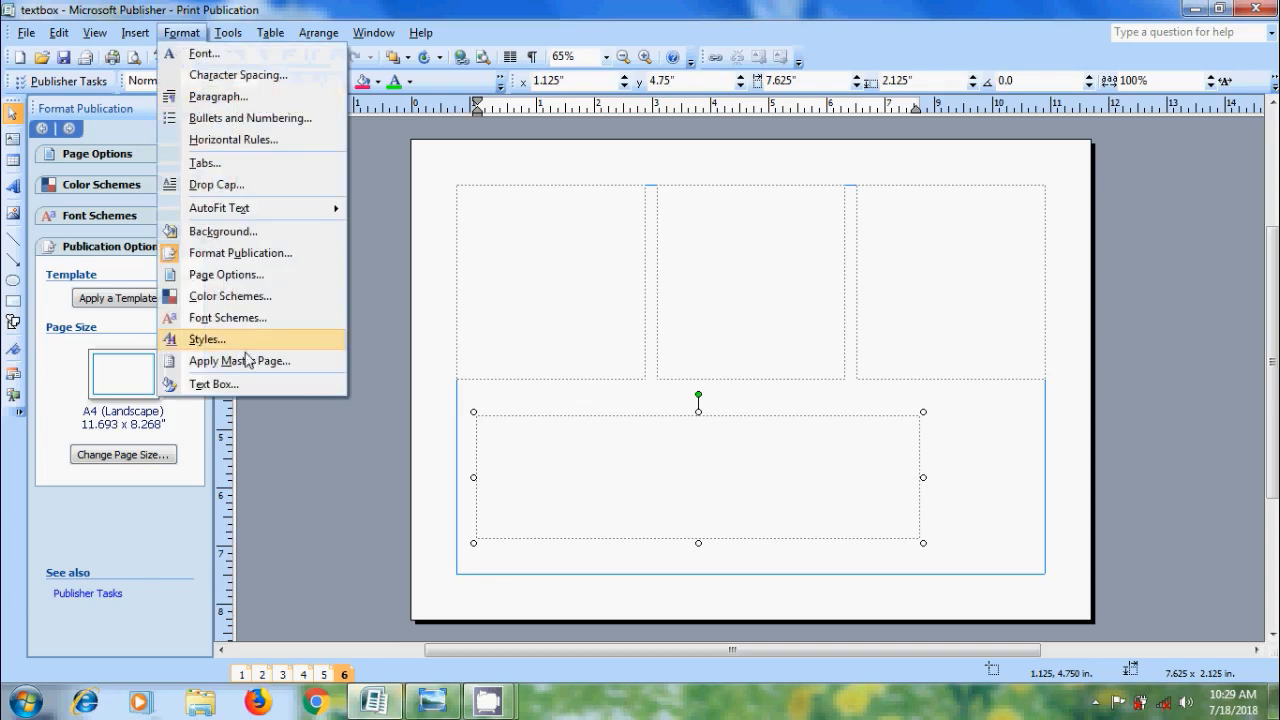
left_click(258, 388)
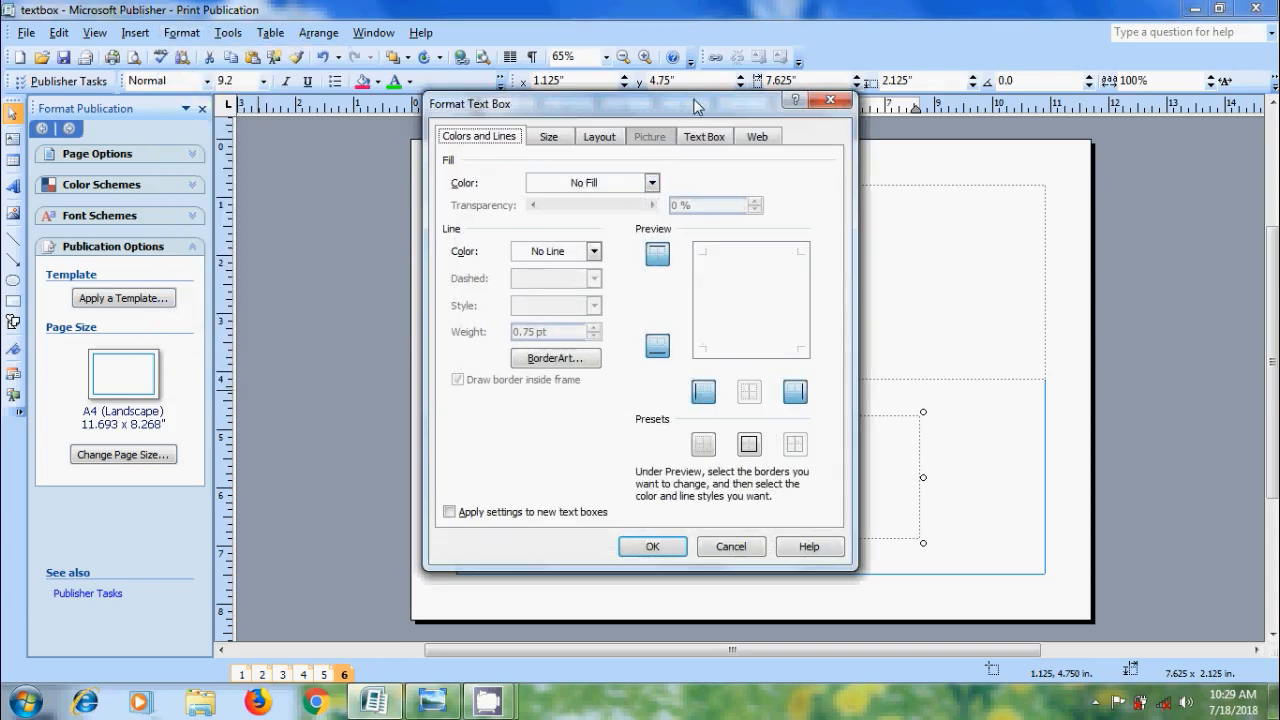
left_click_drag(681, 106, 252, 98)
left_click(295, 130)
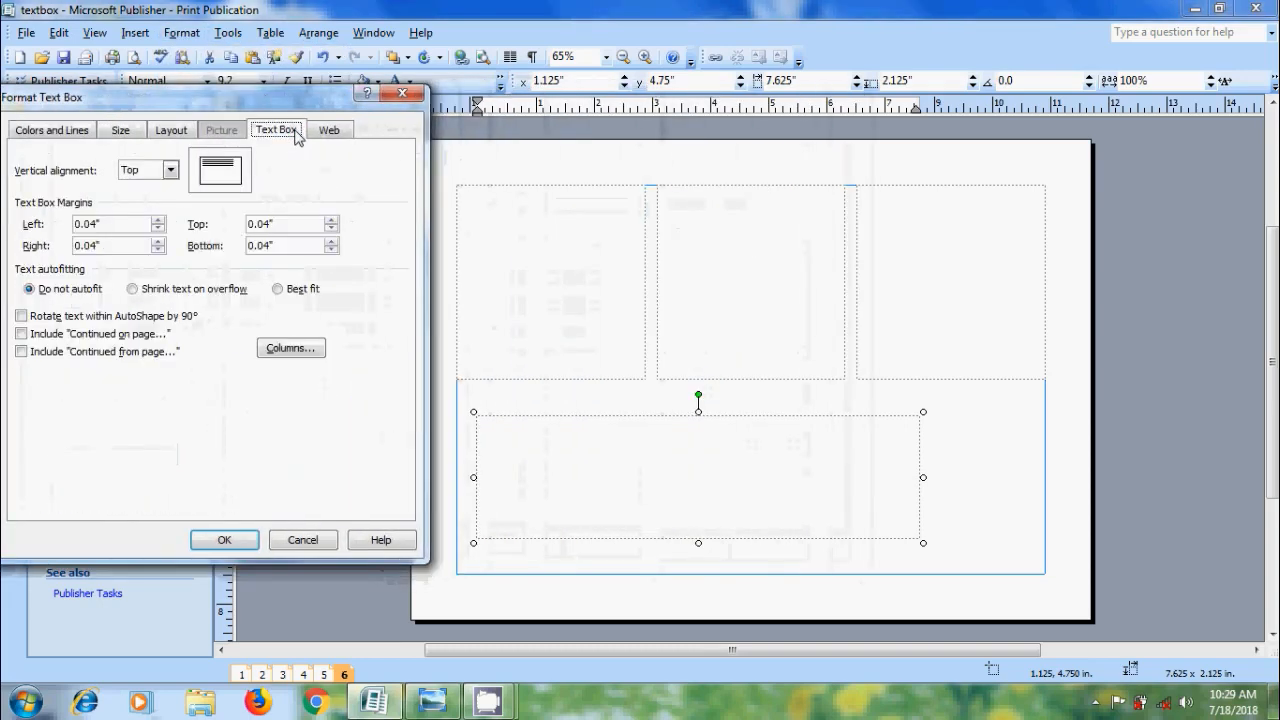
left_click(312, 358)
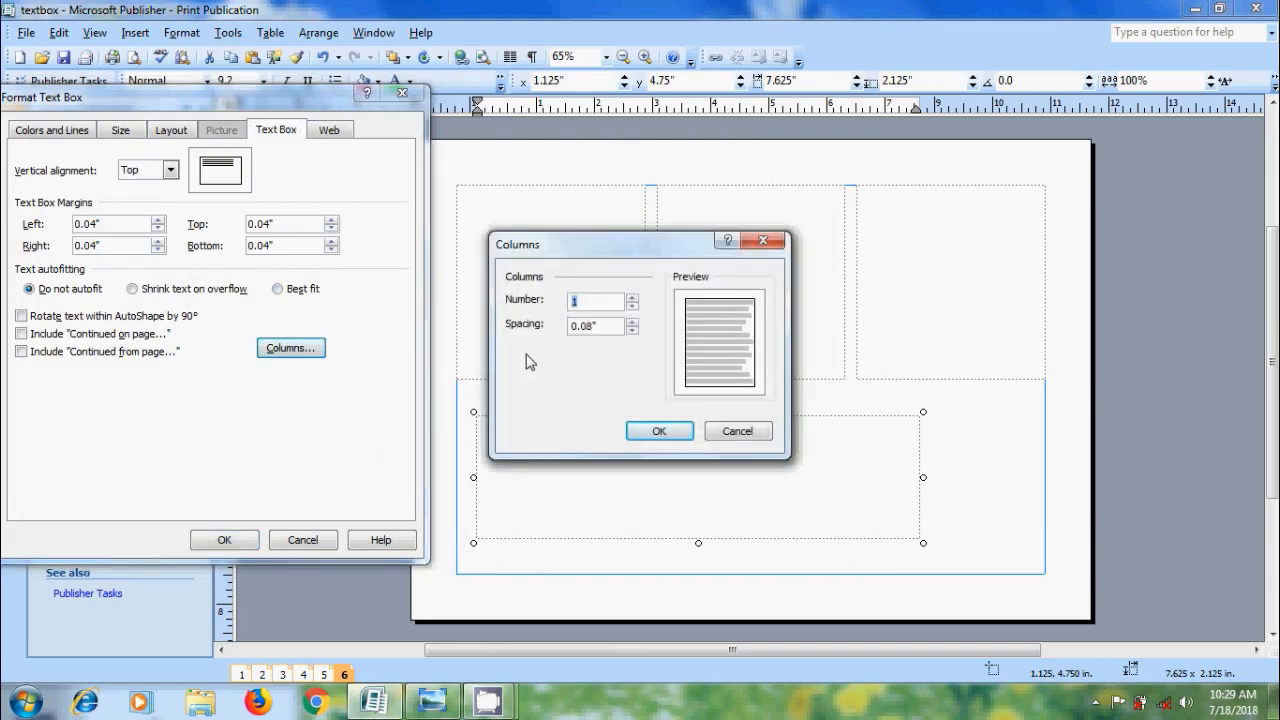
left_click(632, 297)
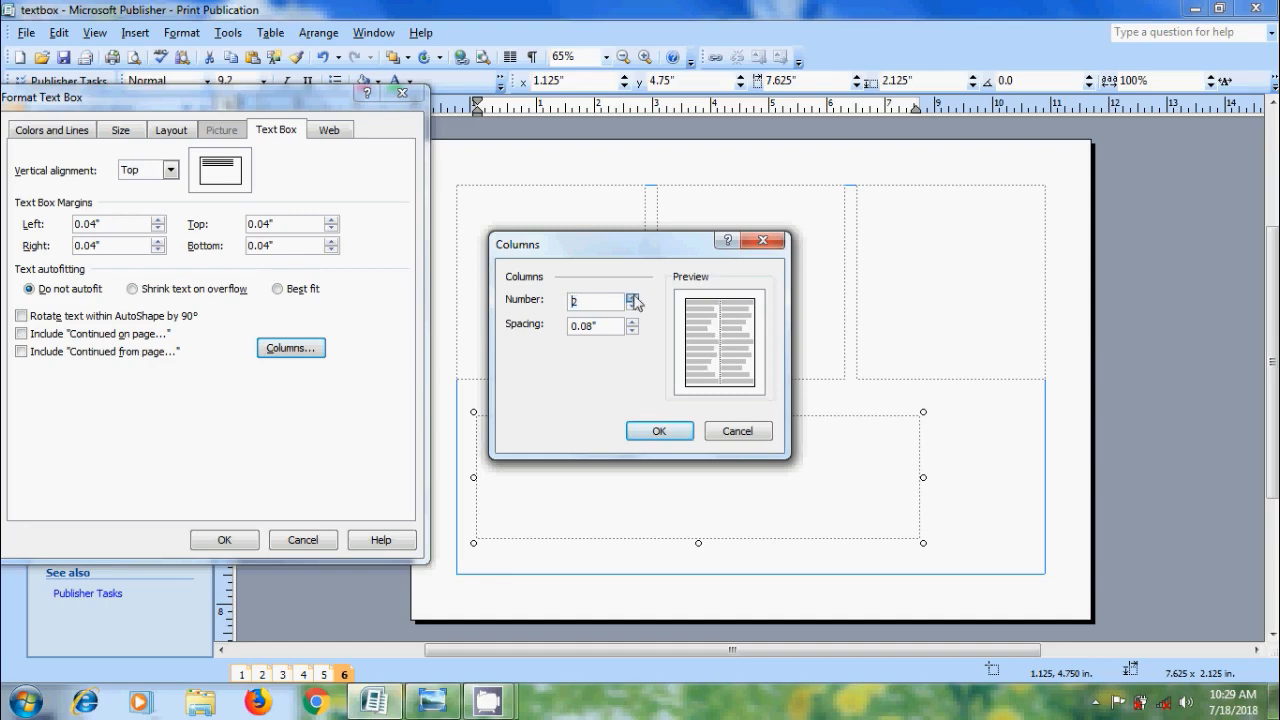
left_click(632, 297)
left_click(632, 297)
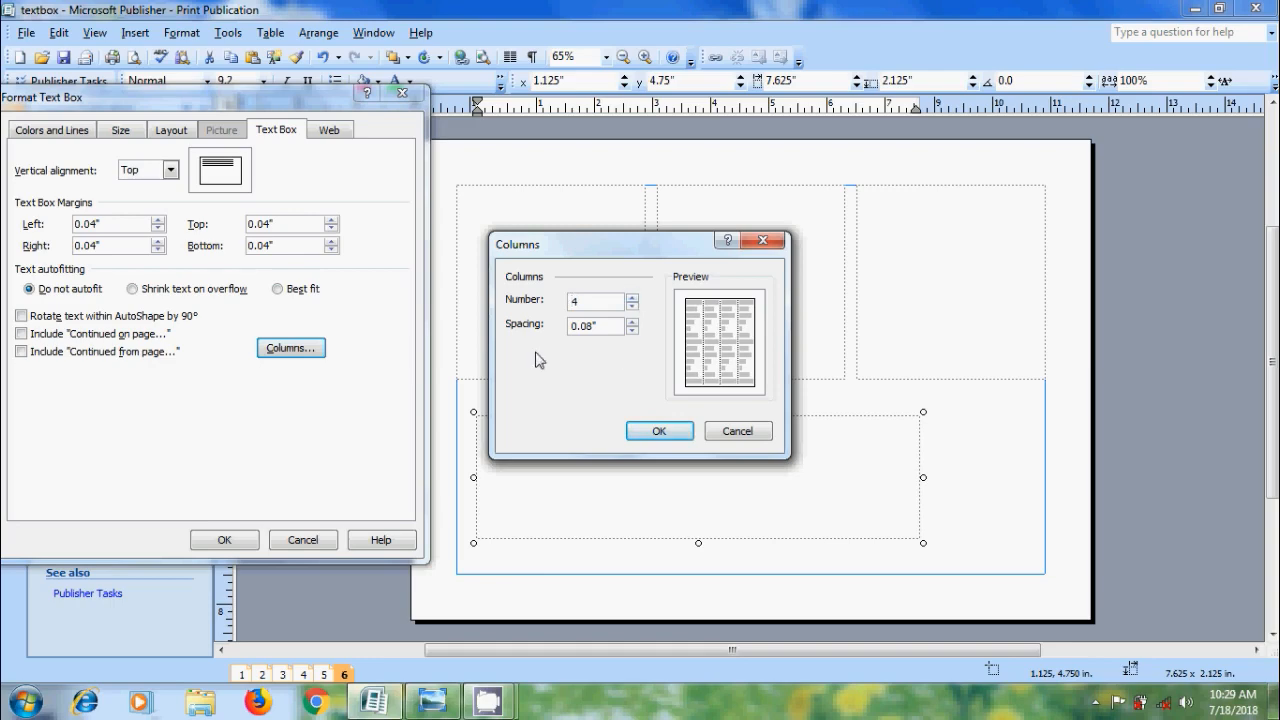
left_click(659, 431)
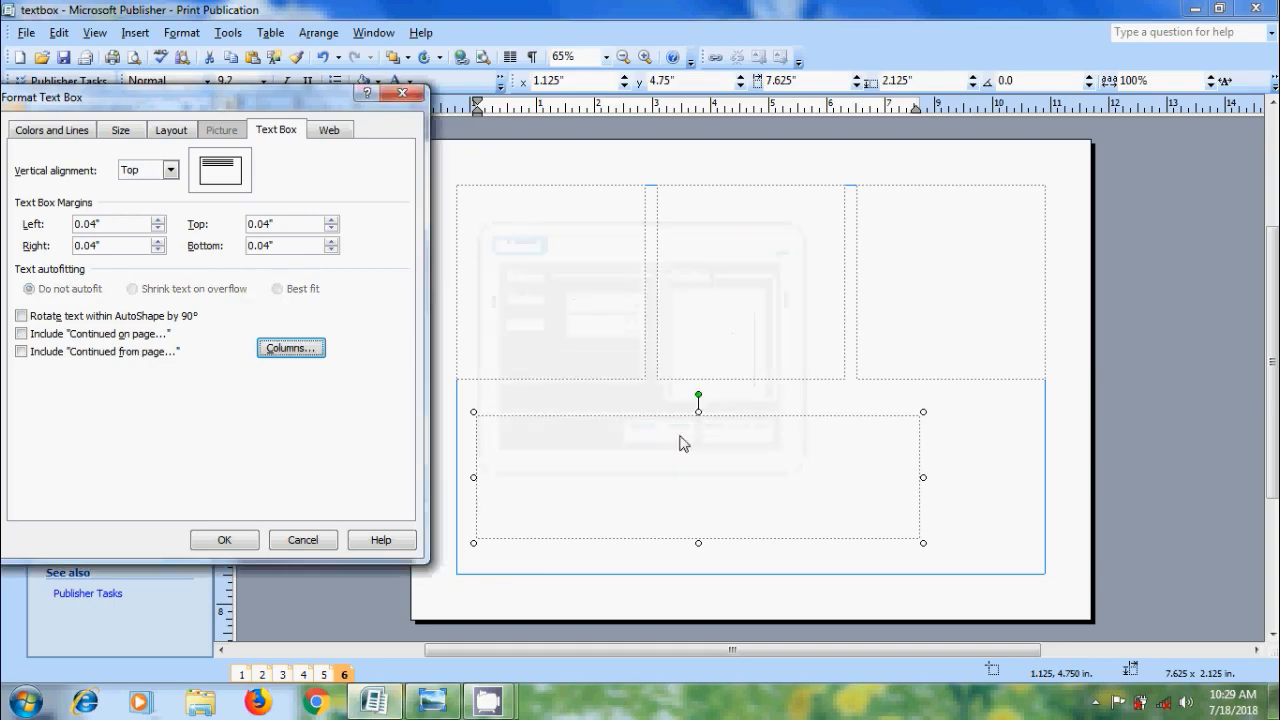
left_click(244, 542)
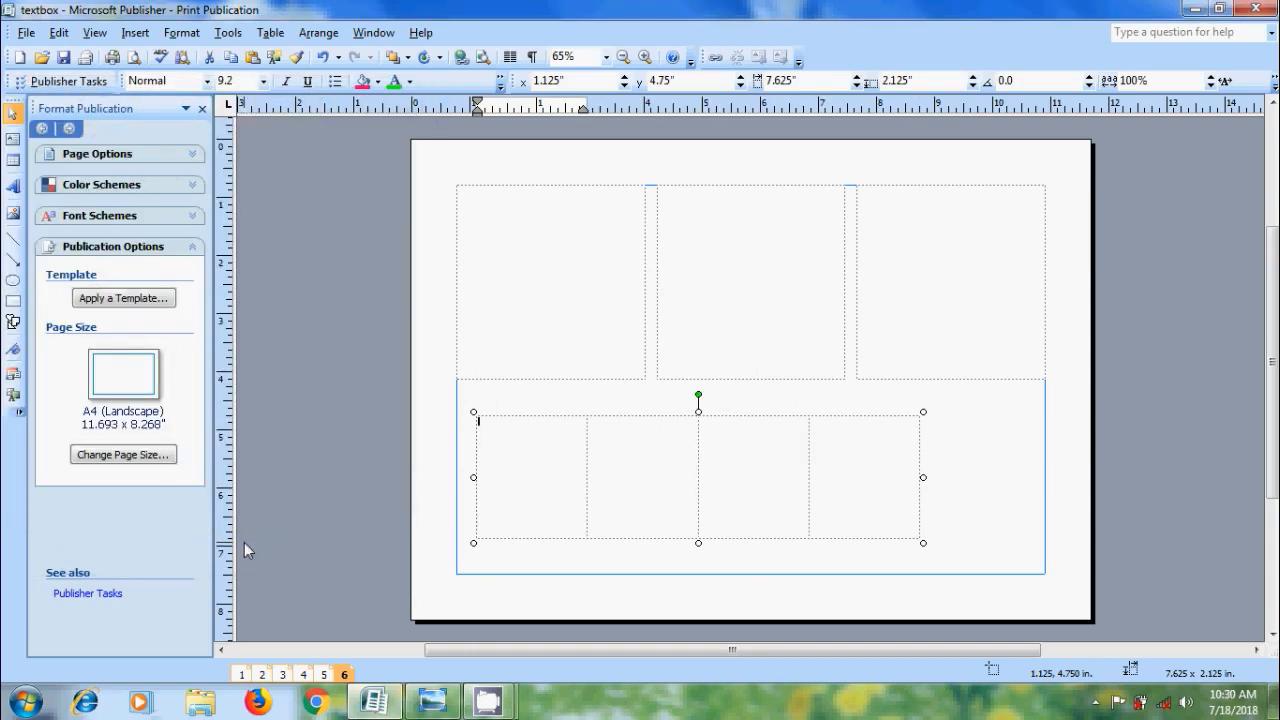
Enter repeated "ASDF" sample text in the four-column text box, filling the first column and continuing into the second.
type("ASDF AS")
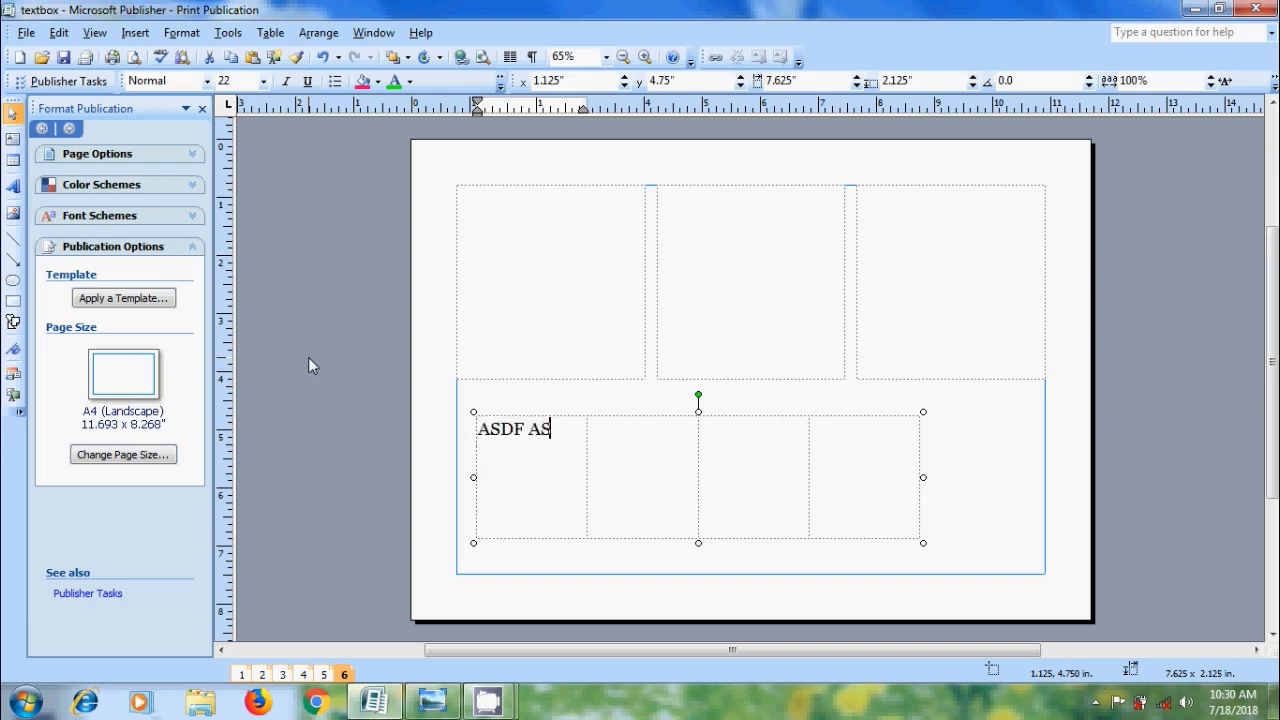
type("DF ASDF A")
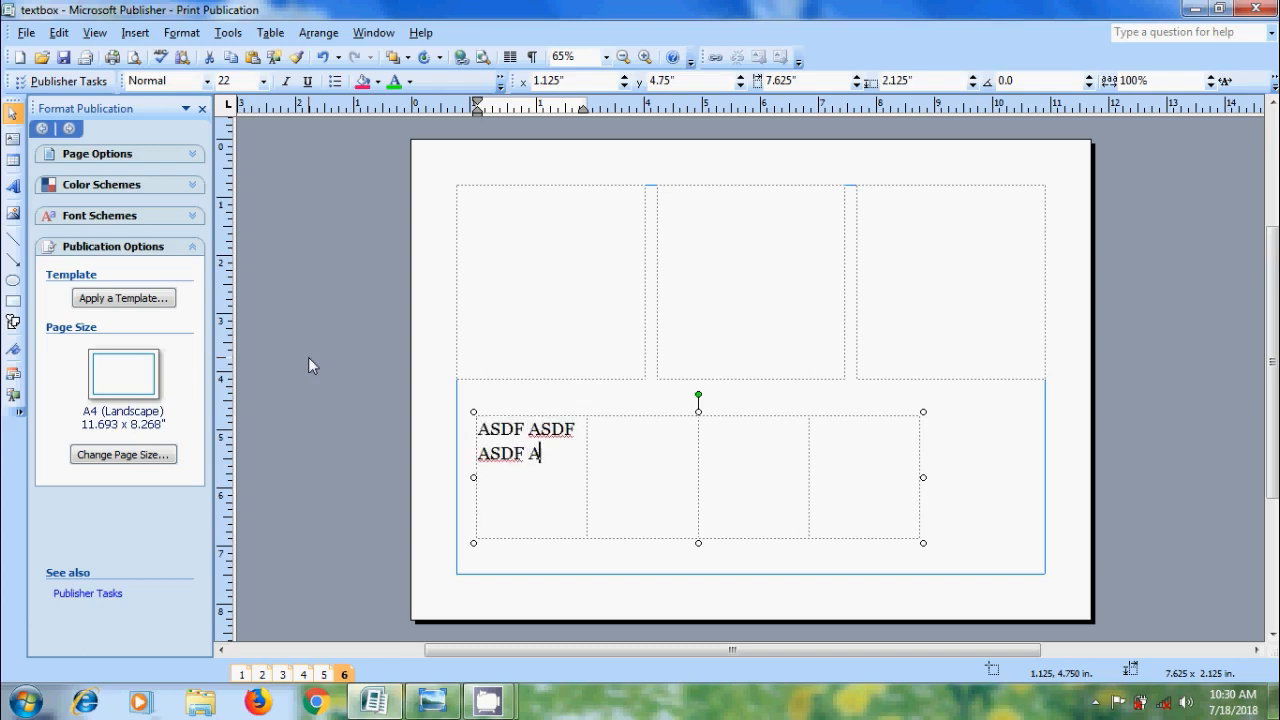
type("SDF ASDF")
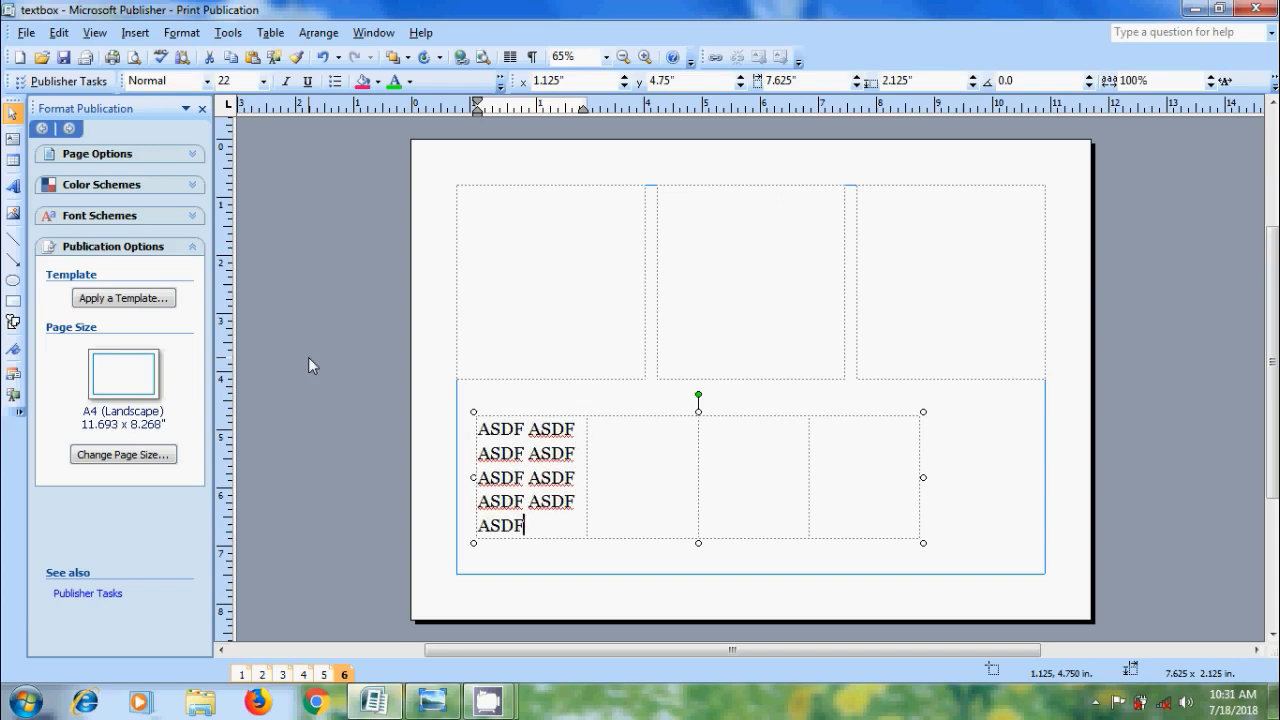
type(" ASDF ASDF")
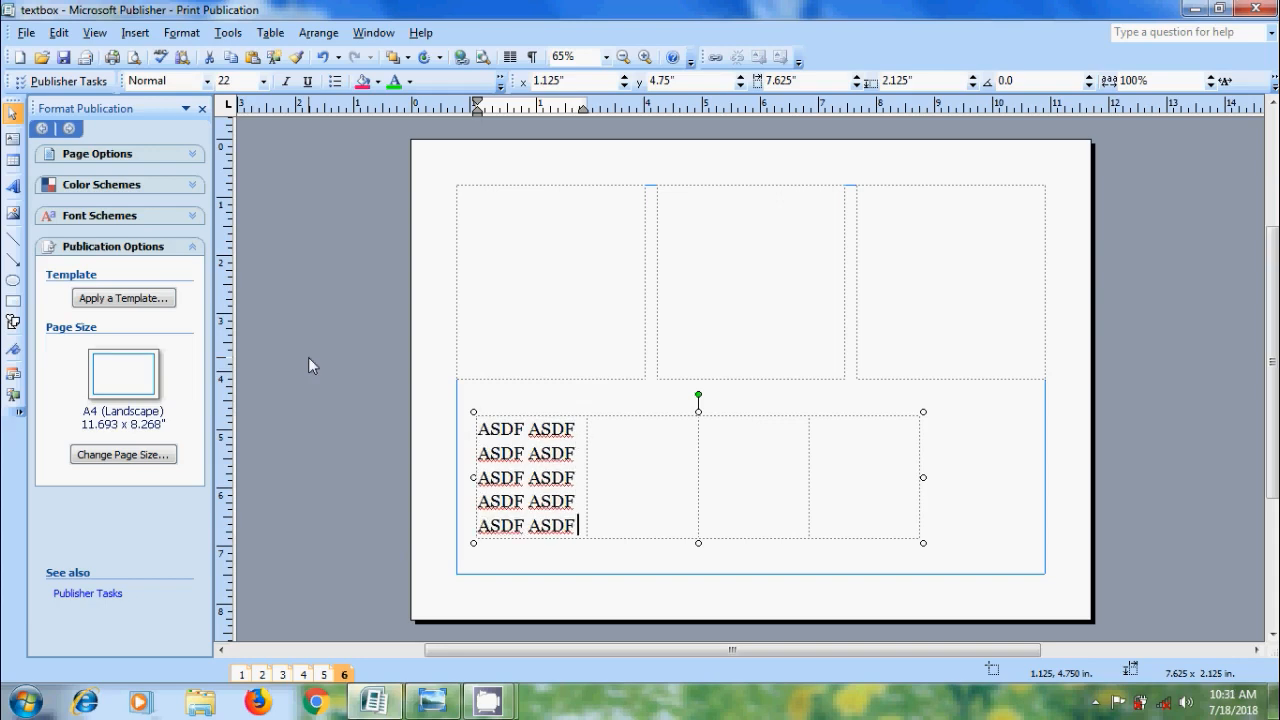
type(" ASDF A")
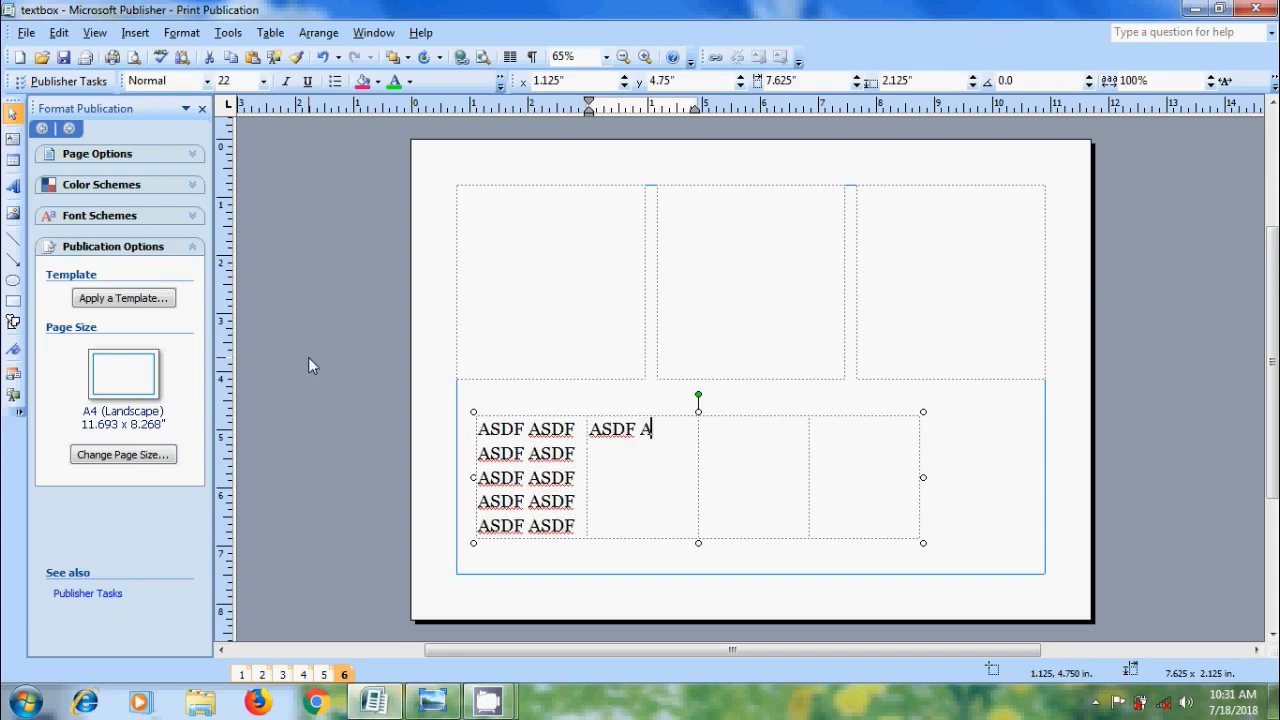
type("SDF ASDF ASDF ASDF")
On page 5, format the "Guidelines To Celebrations" text box to split its text into 3 columns.
left_click(322, 675)
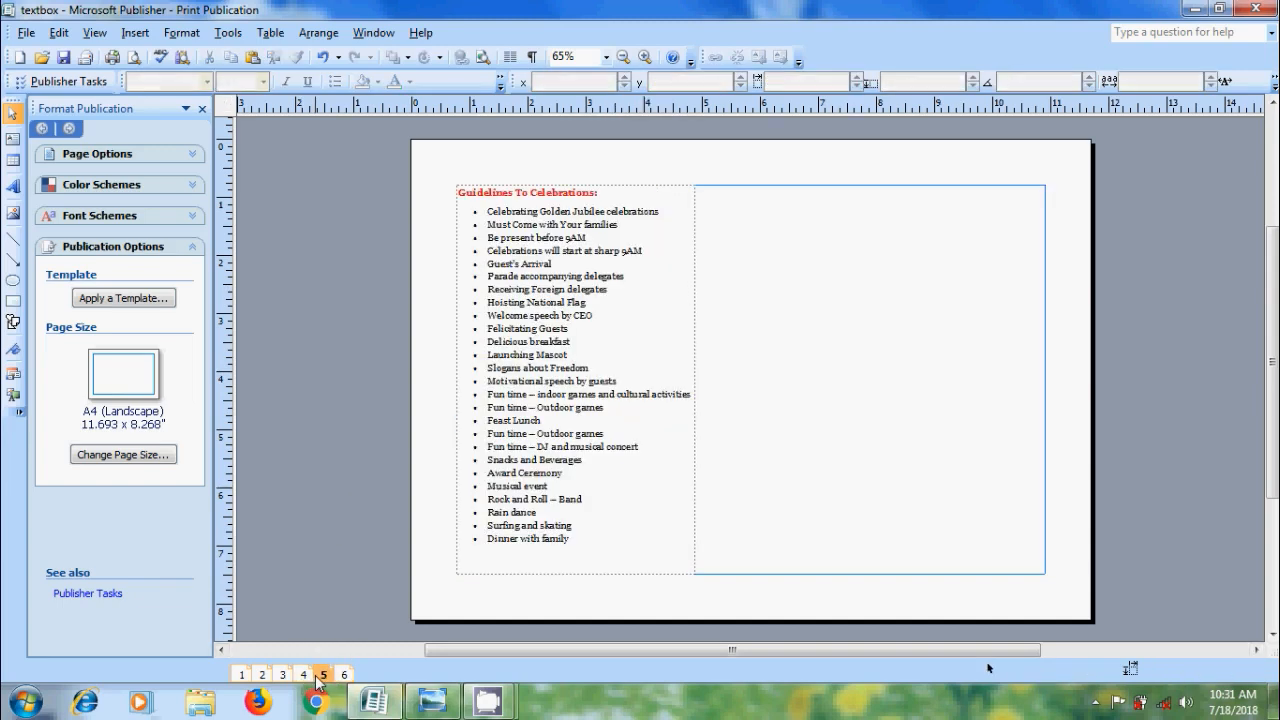
left_click(697, 331)
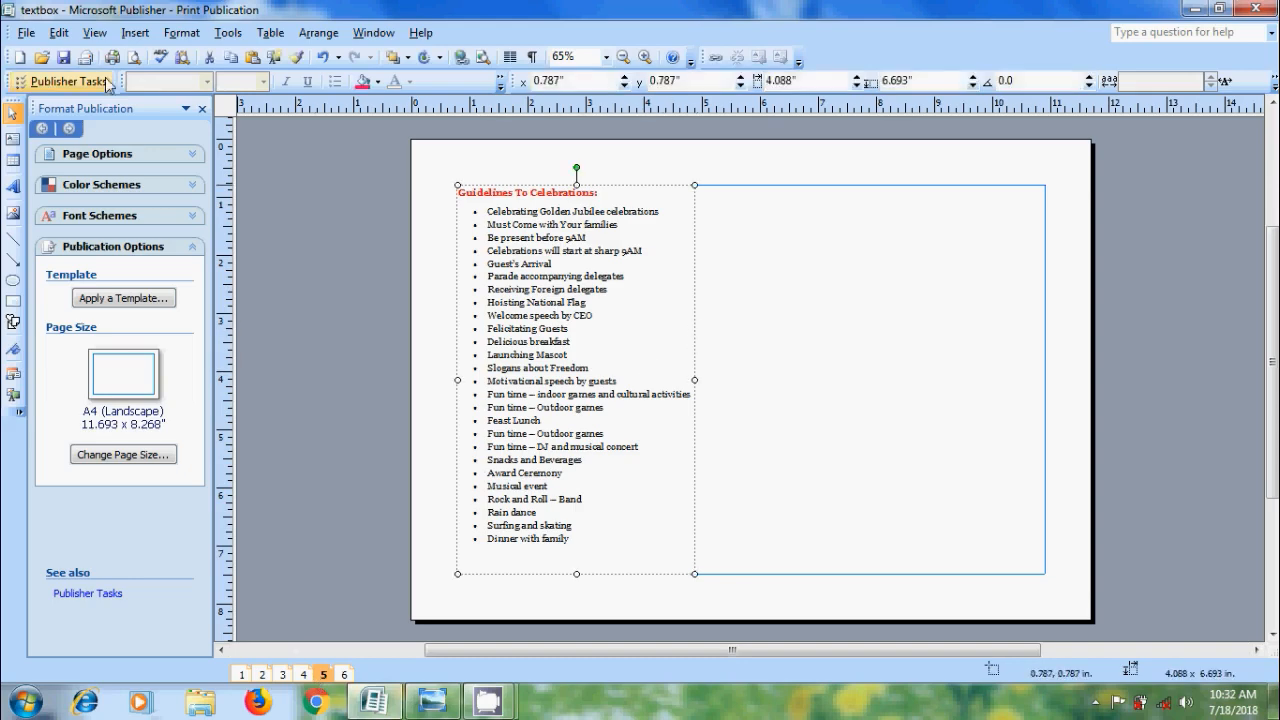
left_click(182, 32)
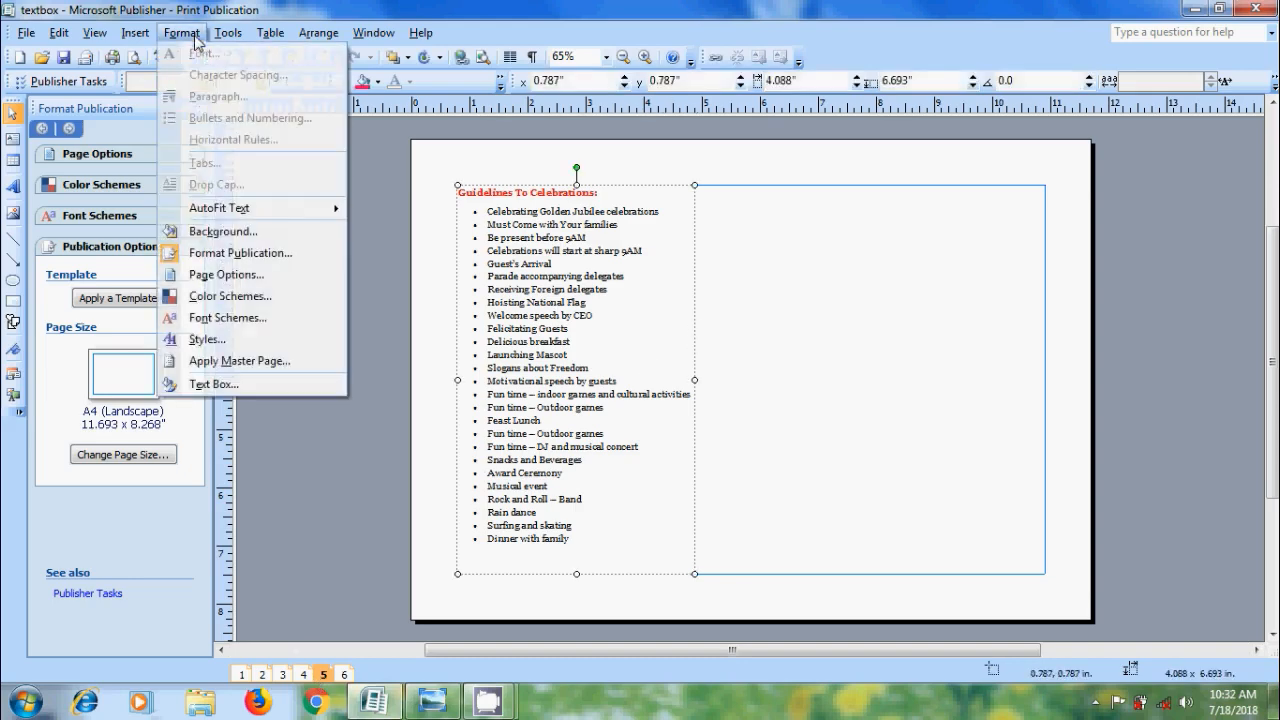
left_click(266, 384)
left_click_drag(653, 110, 253, 113)
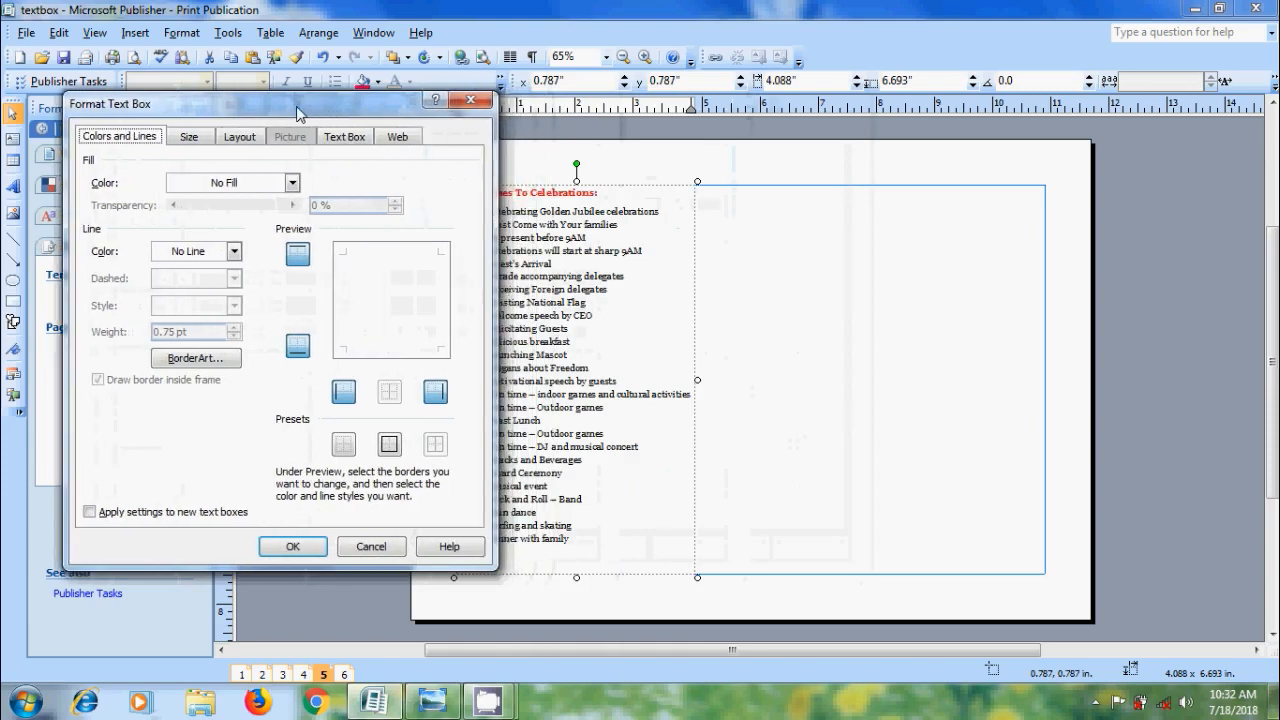
left_click(312, 138)
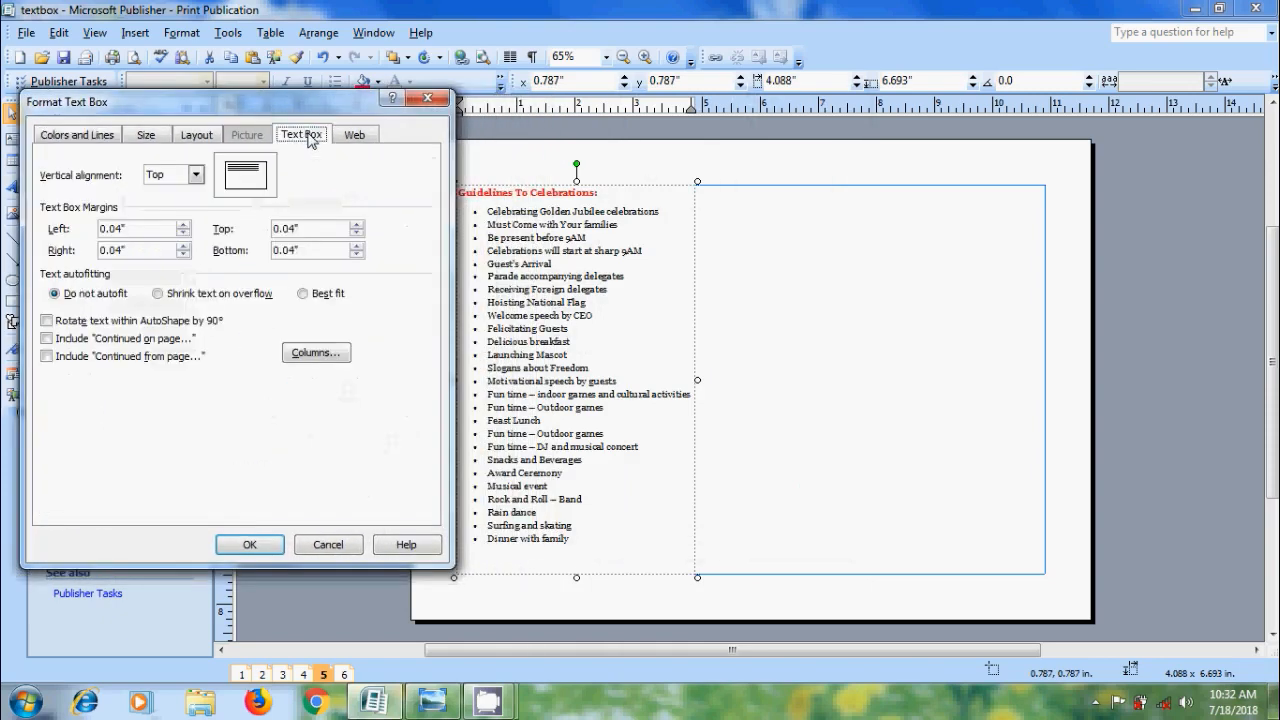
left_click(316, 352)
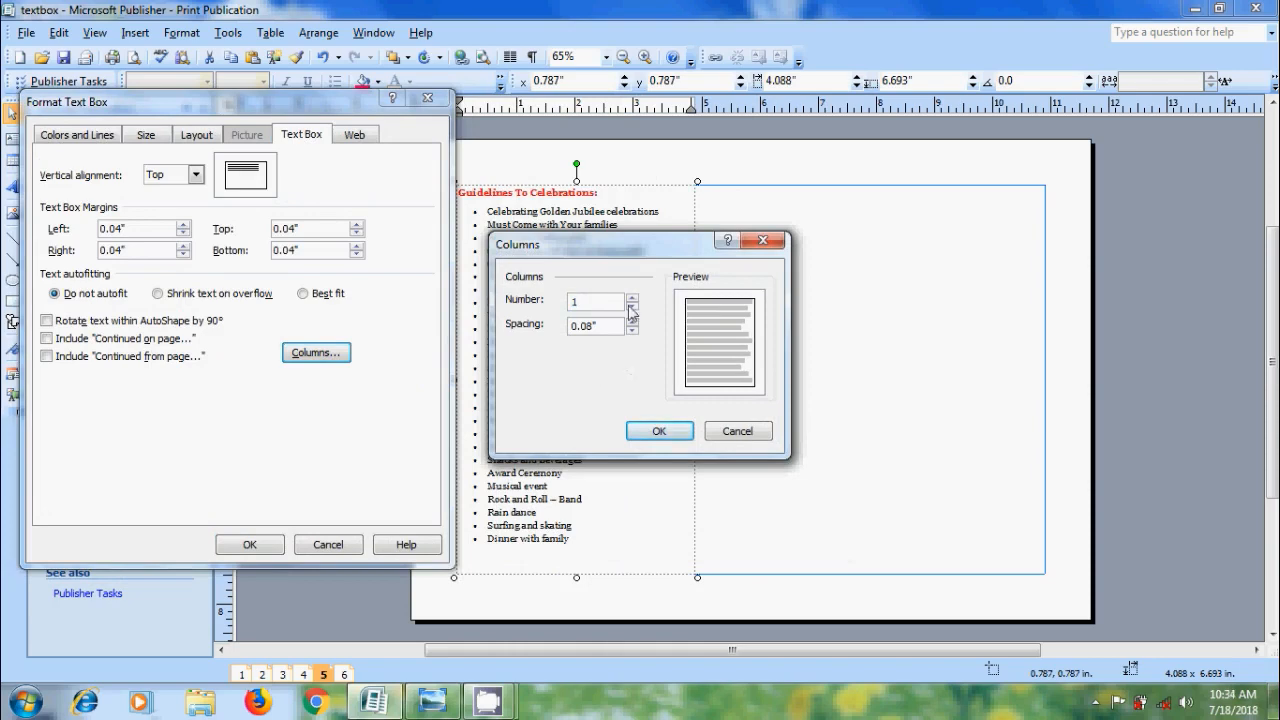
left_click(632, 297)
left_click(632, 297)
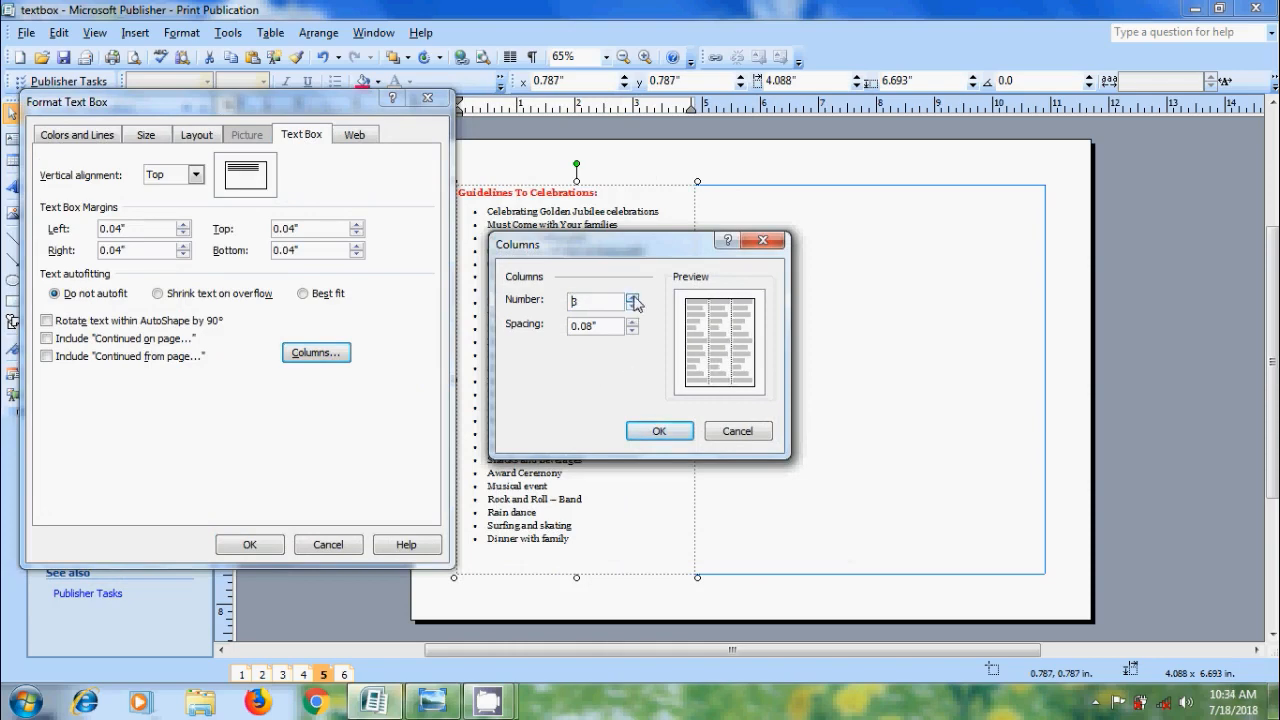
left_click(659, 431)
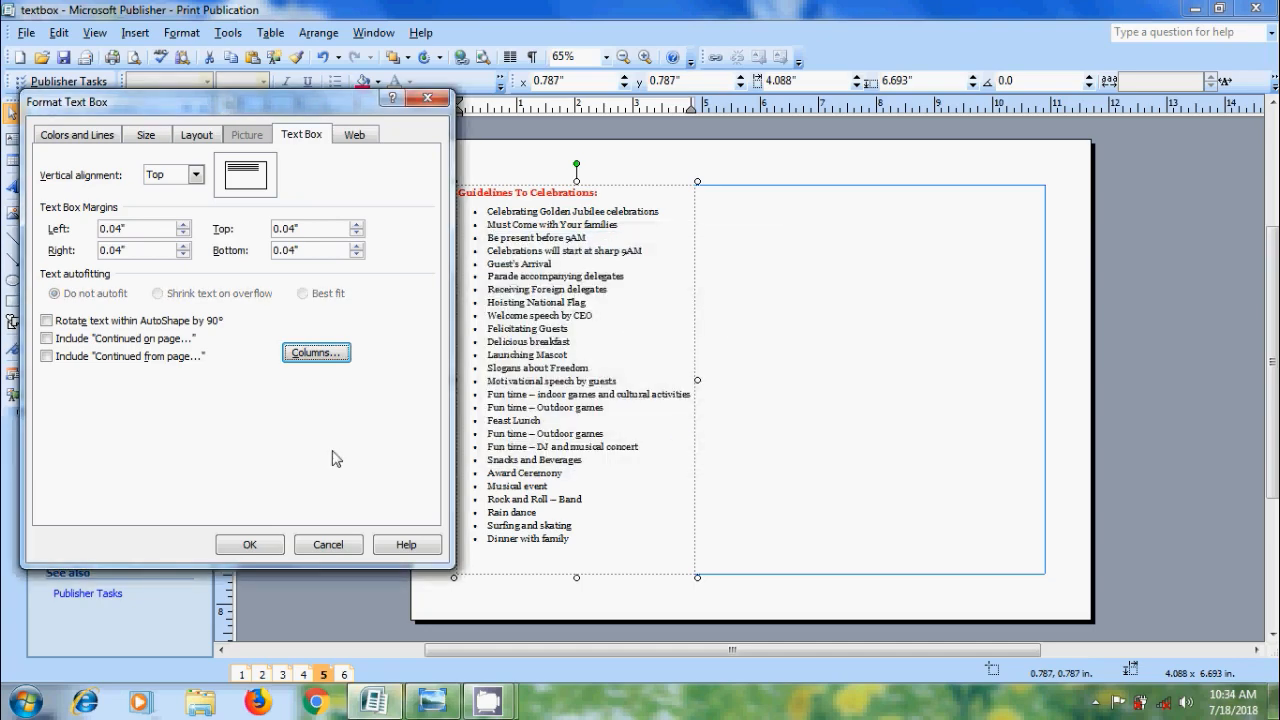
left_click(251, 545)
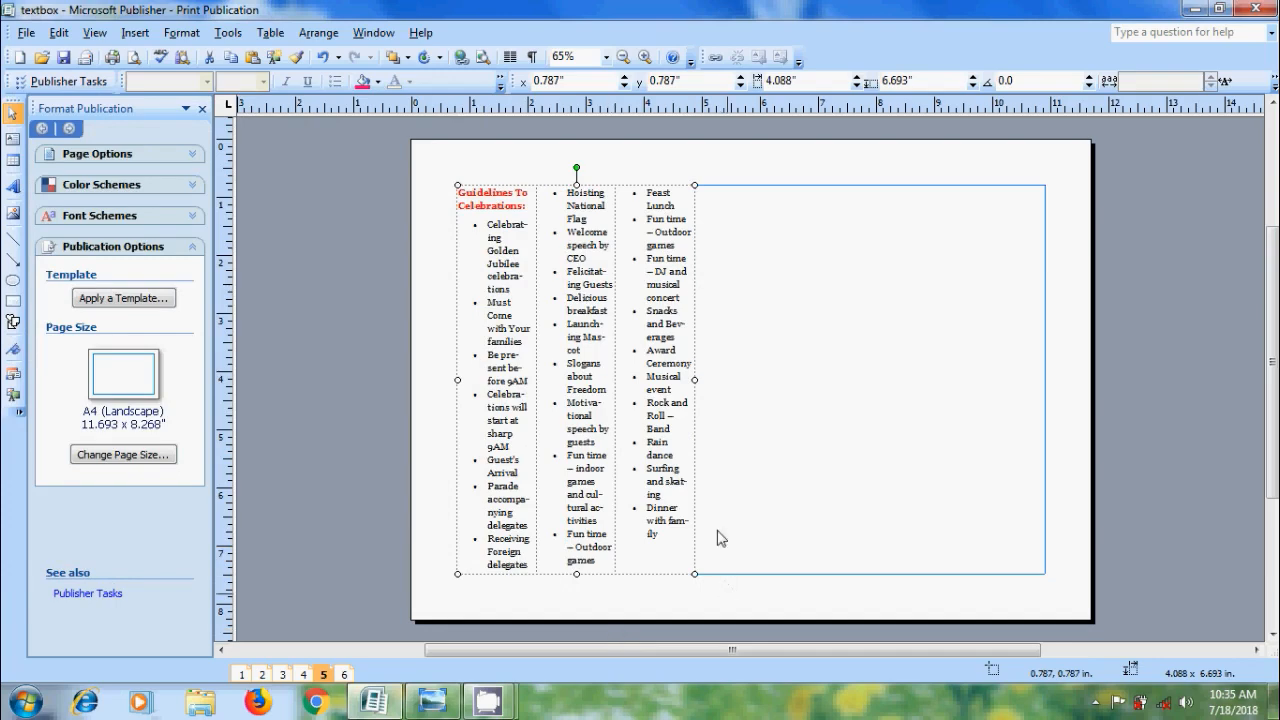
Widen and shorten the guidelines text box to about 8.46 x 2.59 in so its list spreads over all three columns.
left_click_drag(694, 379, 950, 377)
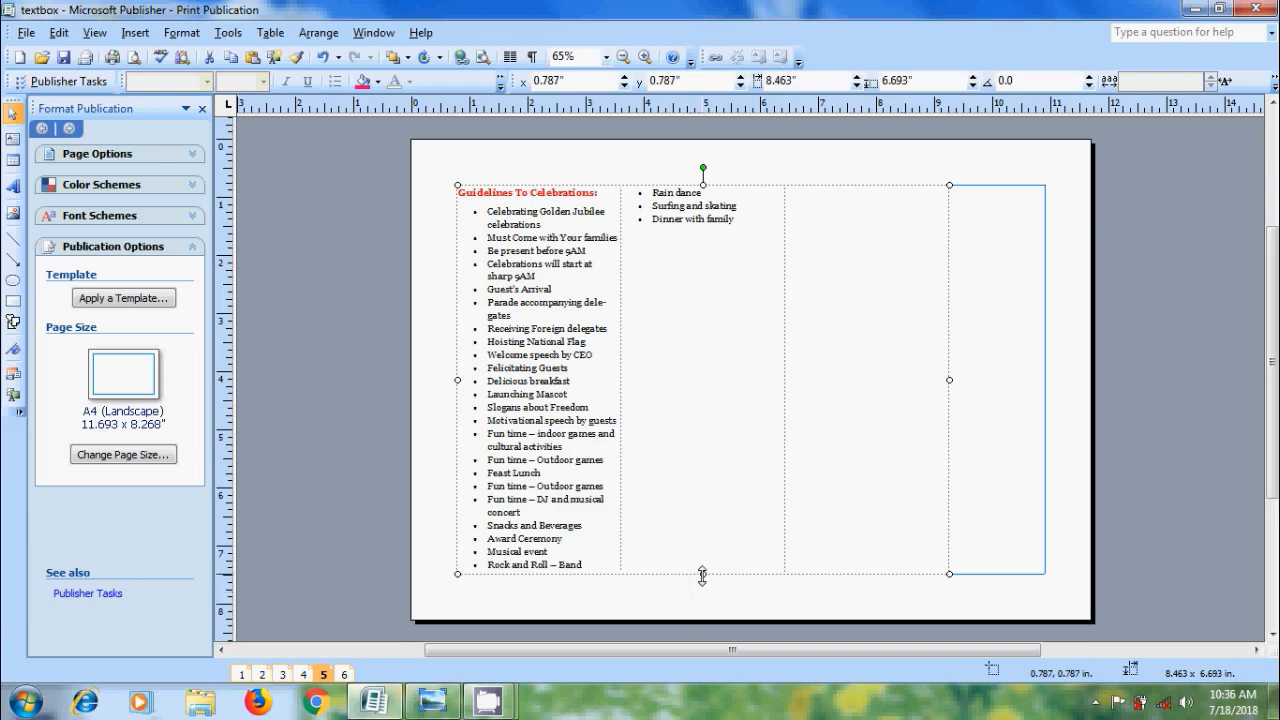
left_click_drag(703, 575, 714, 423)
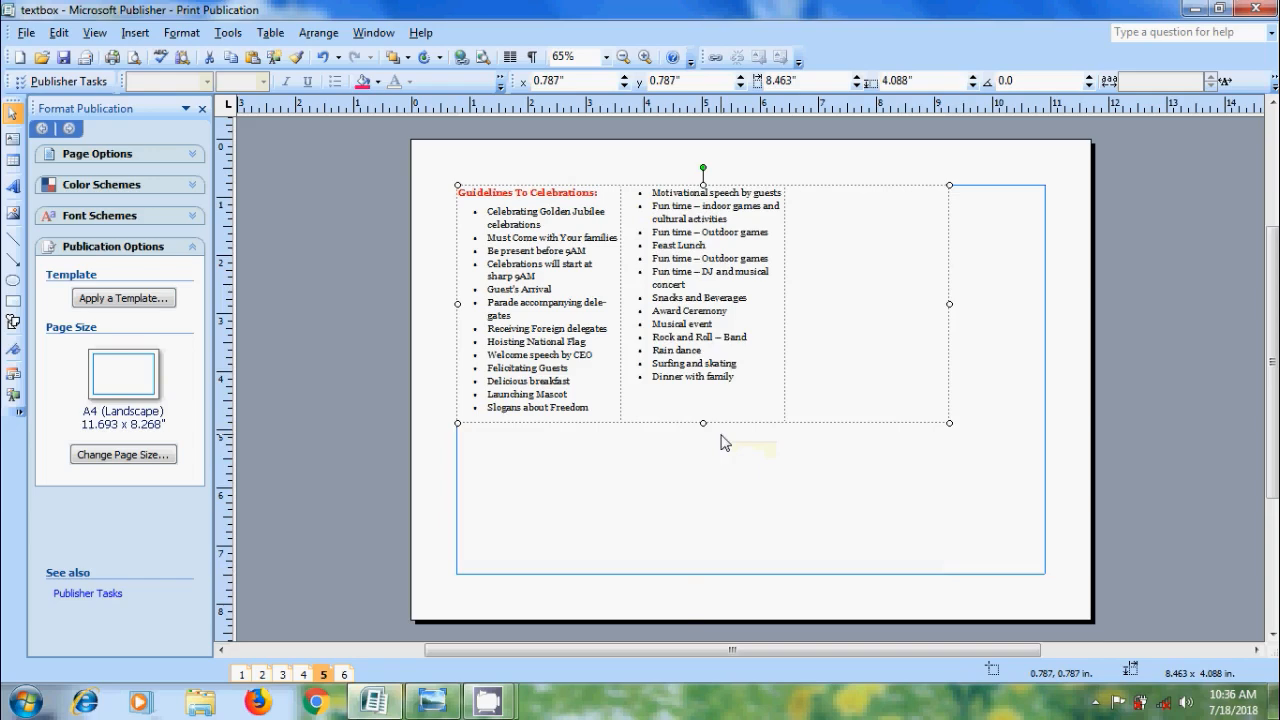
left_click_drag(704, 423, 710, 358)
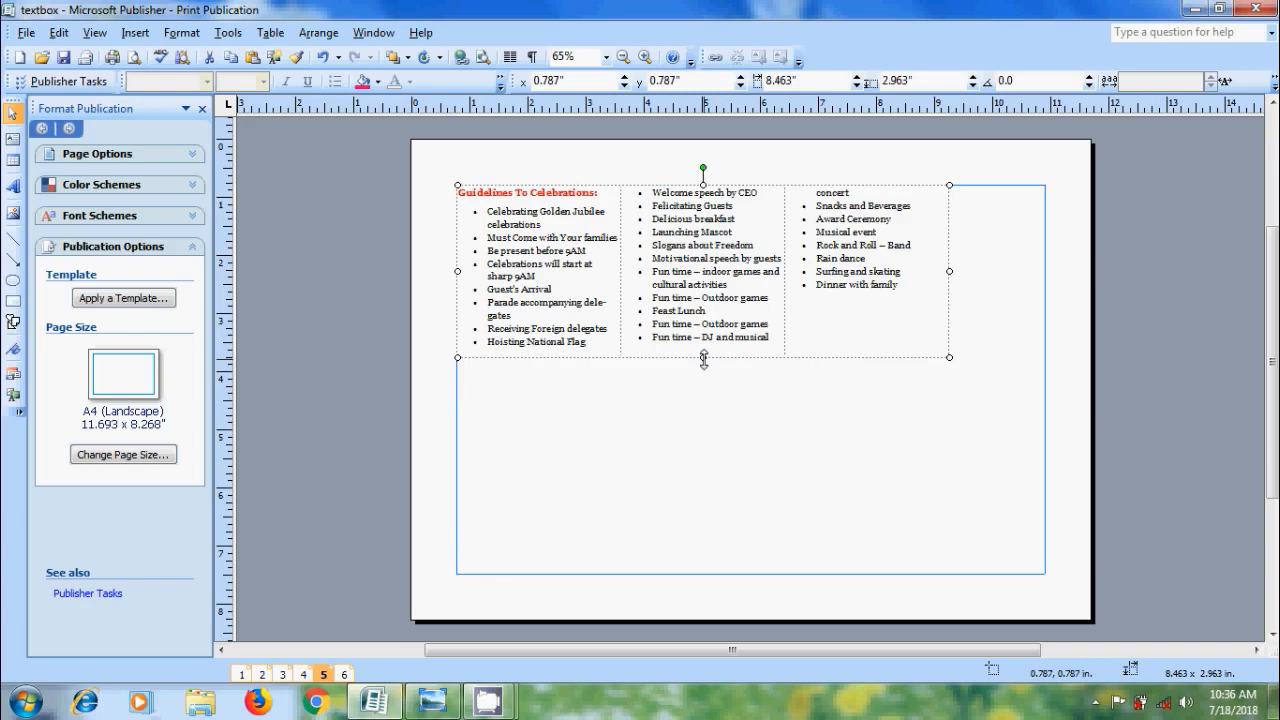
left_click_drag(704, 358, 705, 322)
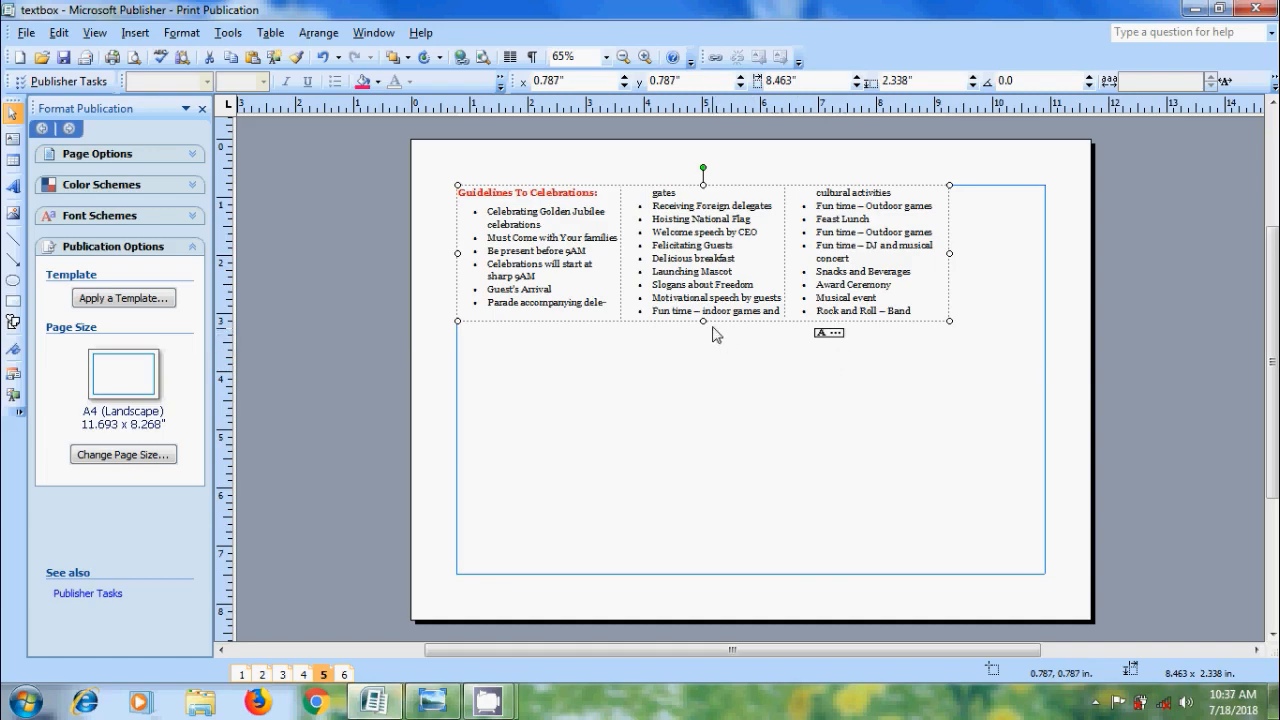
left_click_drag(703, 321, 704, 336)
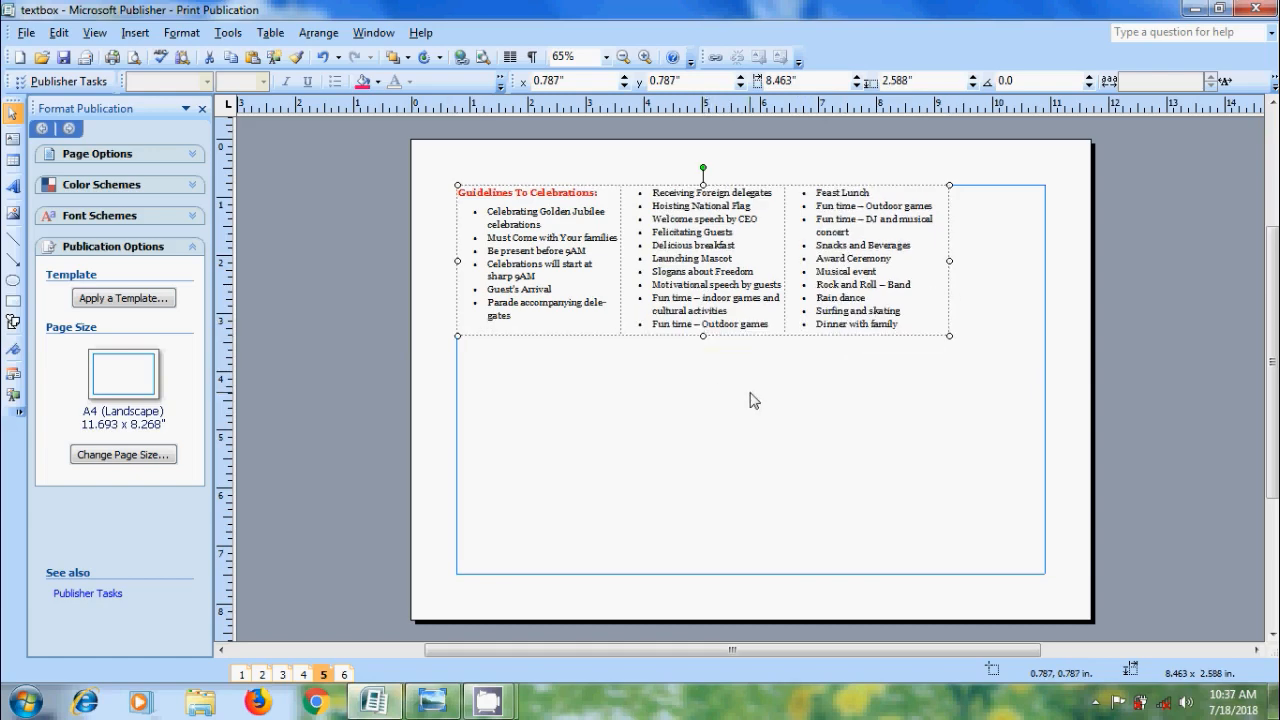
Switch to the columns title image in Windows Photo Viewer, and minimize the open windows to show the desktop.
left_click(437, 701)
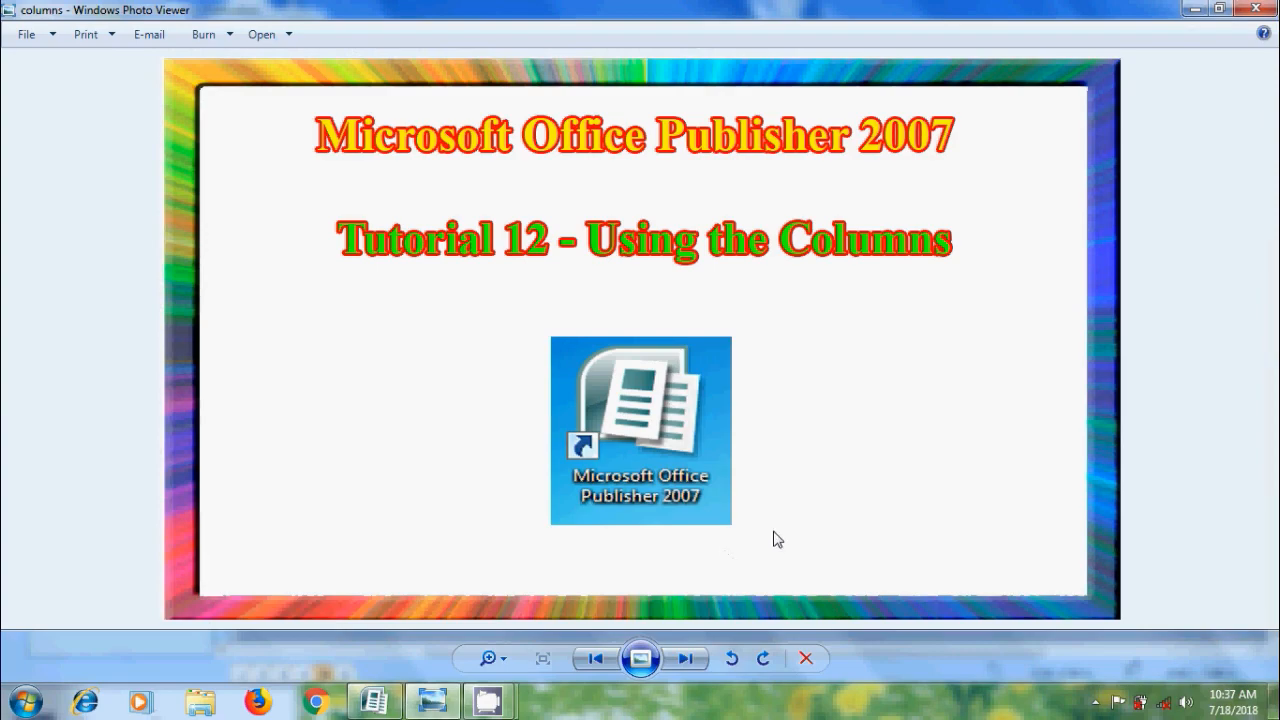
left_click(1191, 9)
left_click(1190, 9)
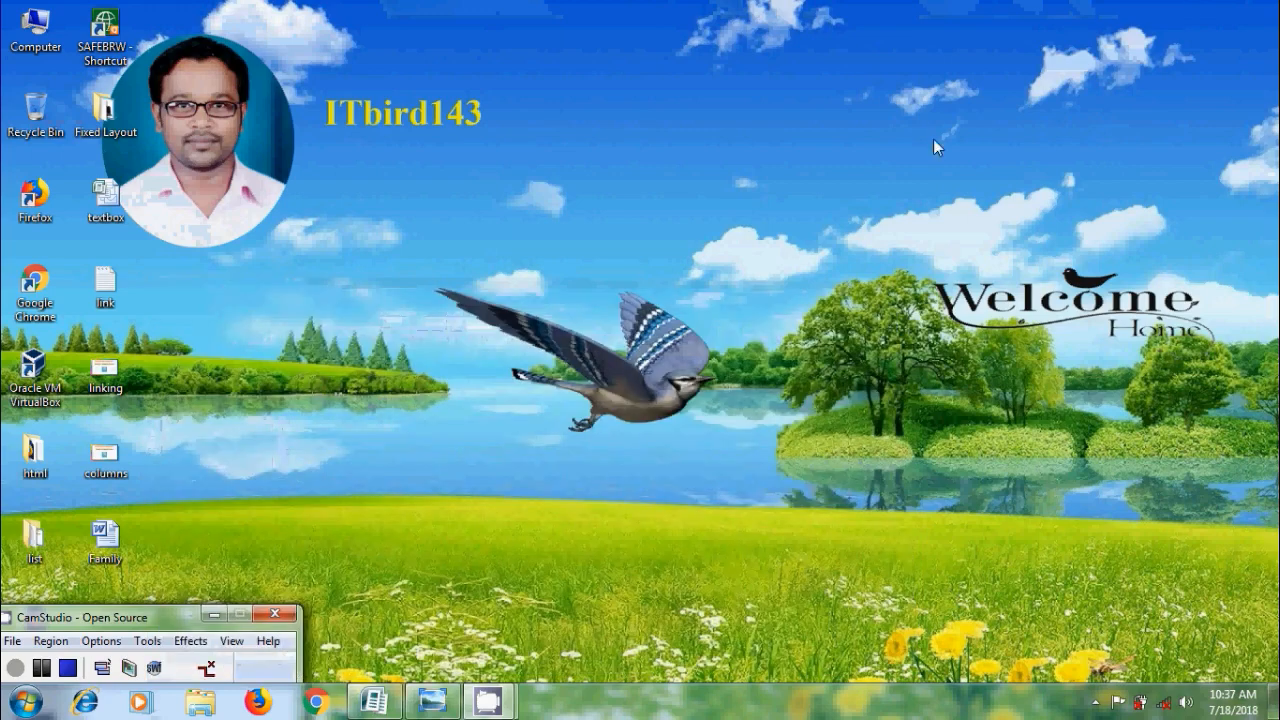